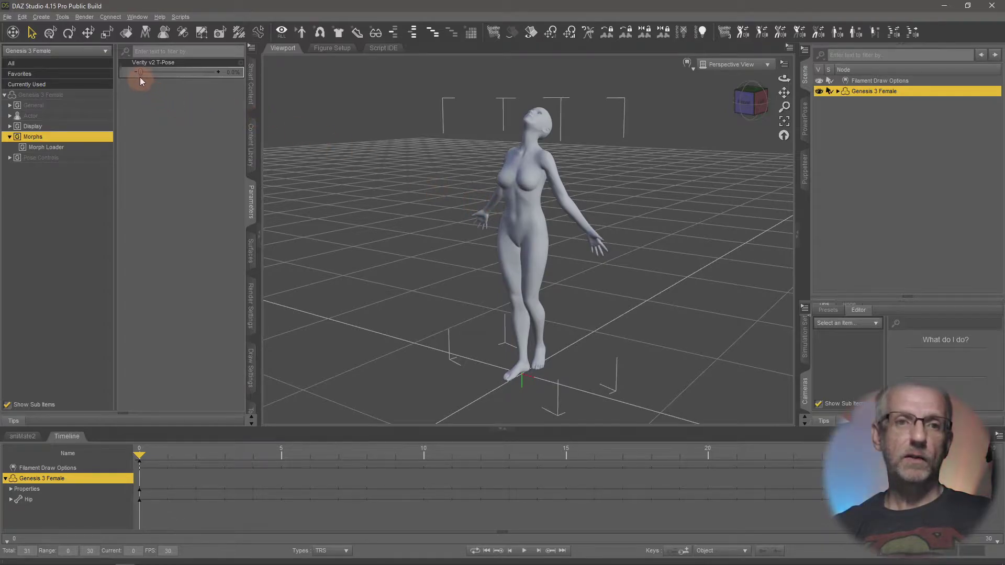
Key Verity v2 T-Pose at 0% on frame 0 and 100% on frame 30, then scrub to preview.
left_click_drag(151, 72, 117, 89)
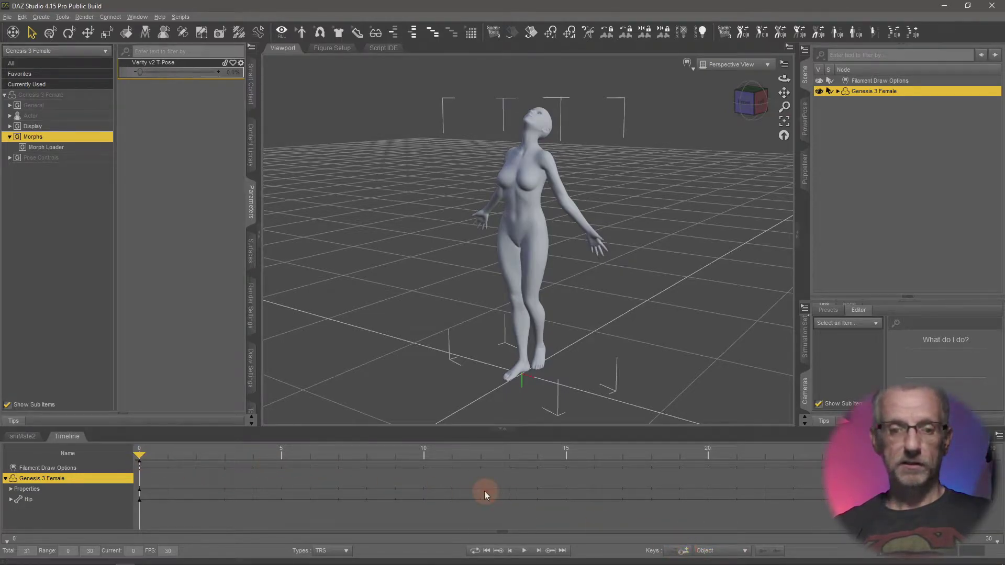
left_click(312, 455)
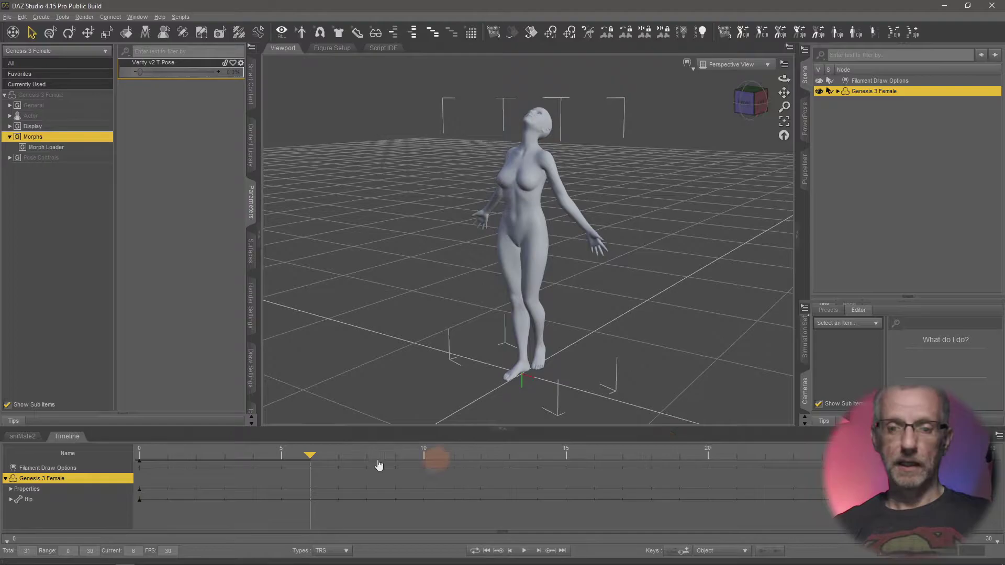
left_click_drag(532, 451, 992, 454)
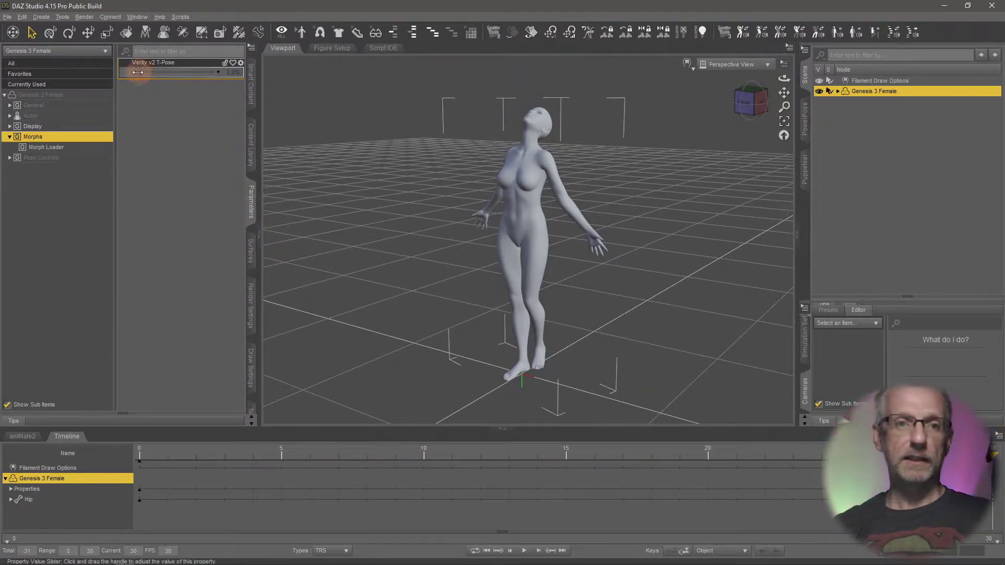
left_click_drag(138, 71, 258, 84)
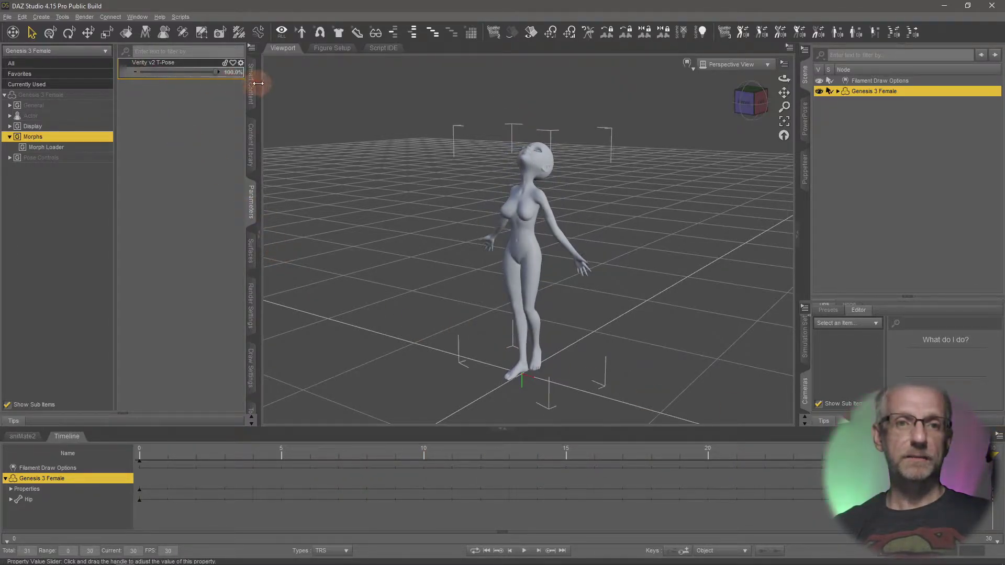
left_click(686, 551)
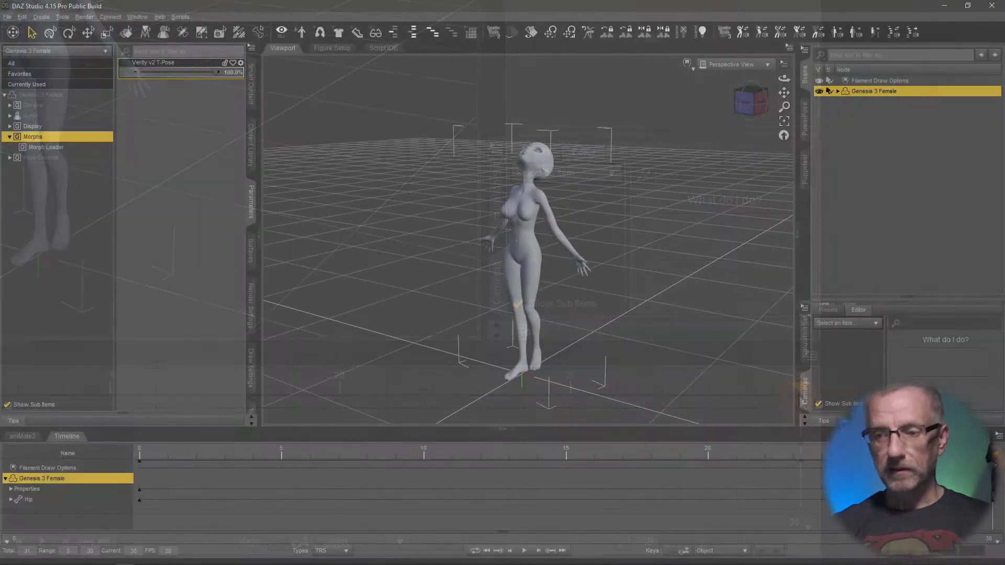
left_click(693, 472)
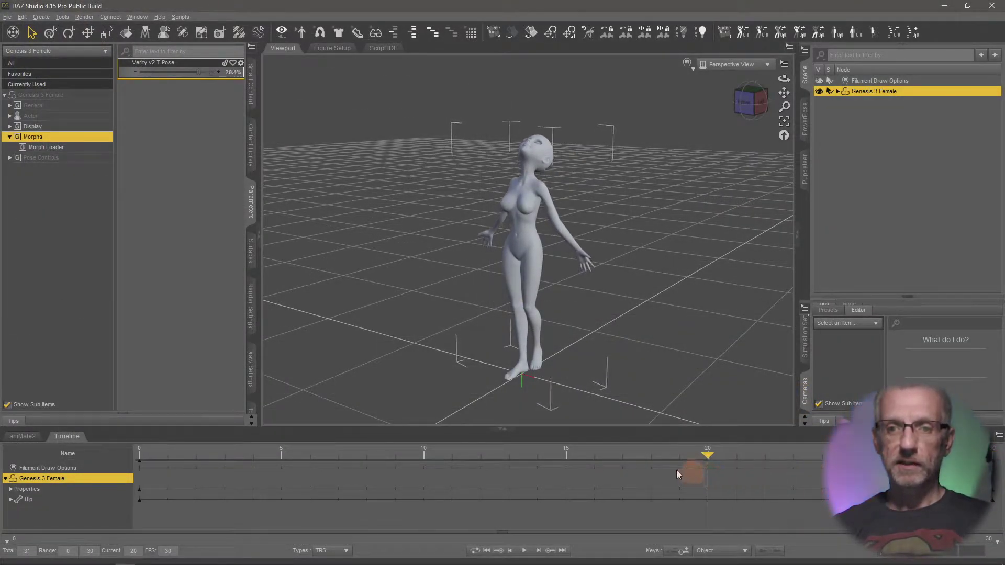
left_click_drag(676, 470, 77, 457)
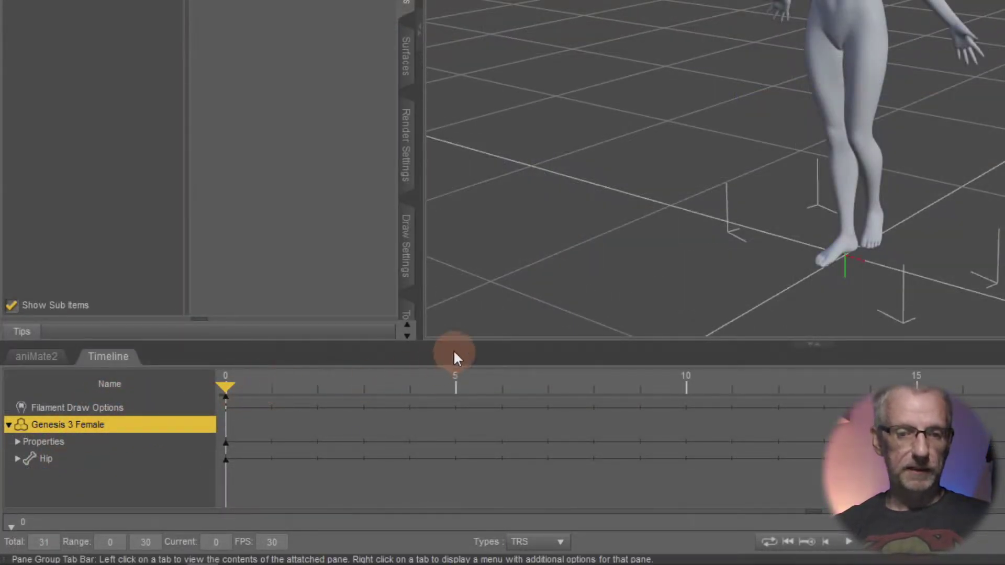
Enlarge the Timeline pane, then expand and collapse the Properties, Hip and Pelvis tracks to inspect them.
left_click_drag(460, 344, 473, 191)
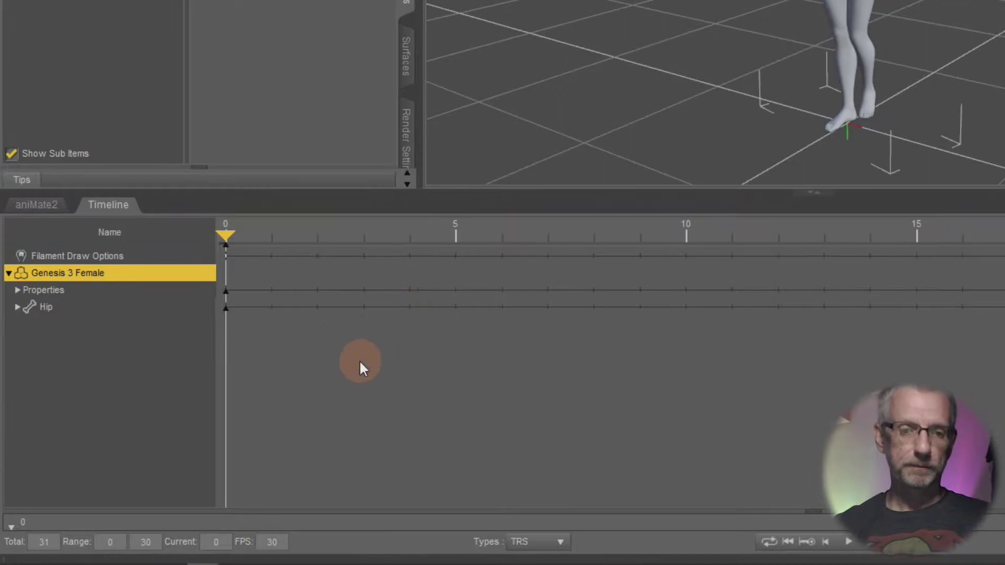
left_click(17, 291)
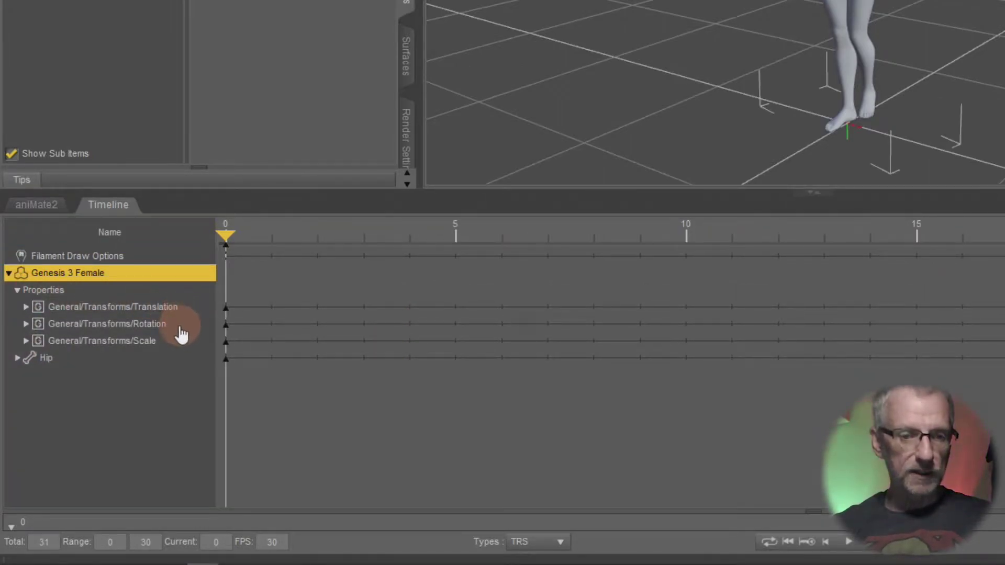
left_click(17, 358)
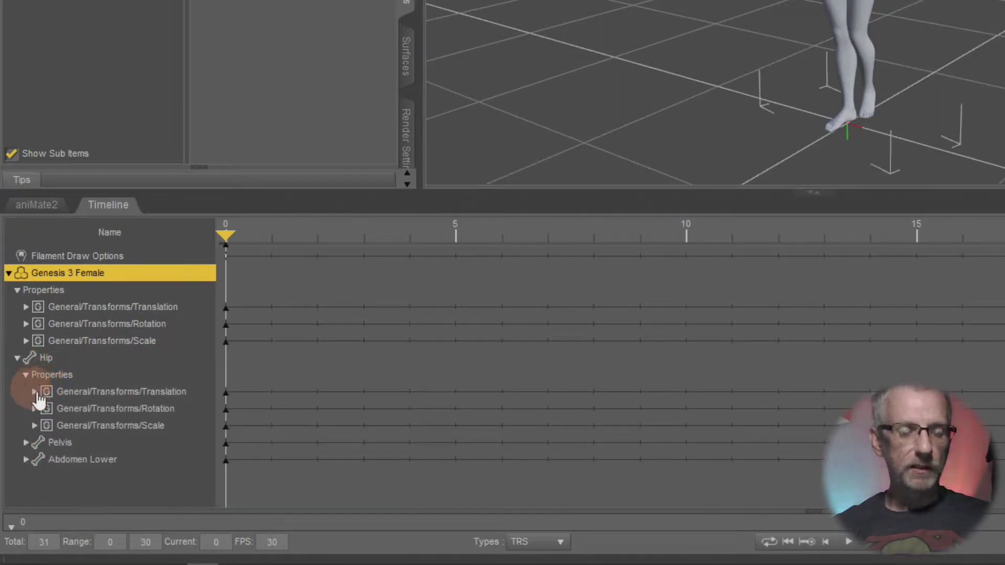
left_click(25, 443)
scroll(161, 451, "down", 1)
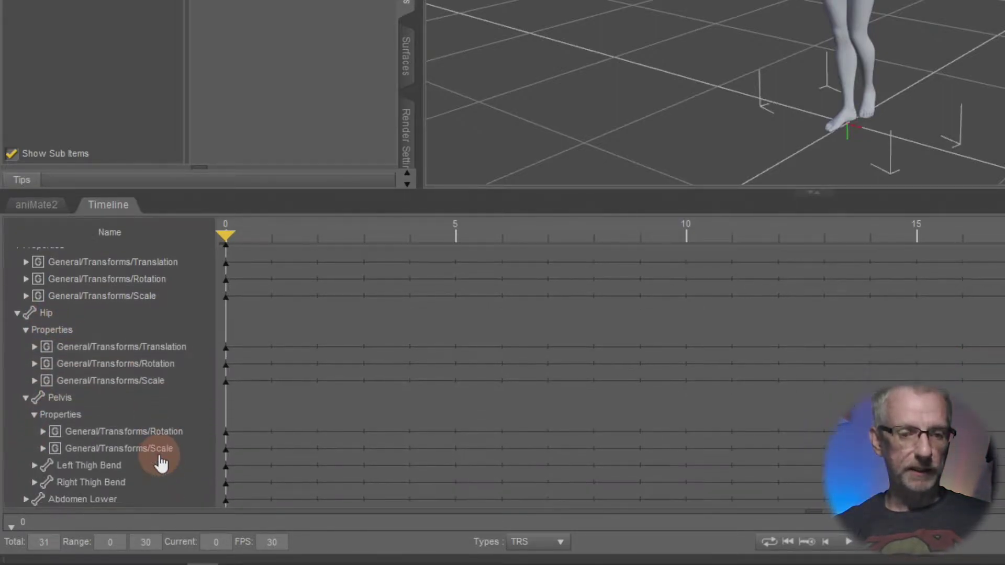
scroll(139, 449, "up", 1)
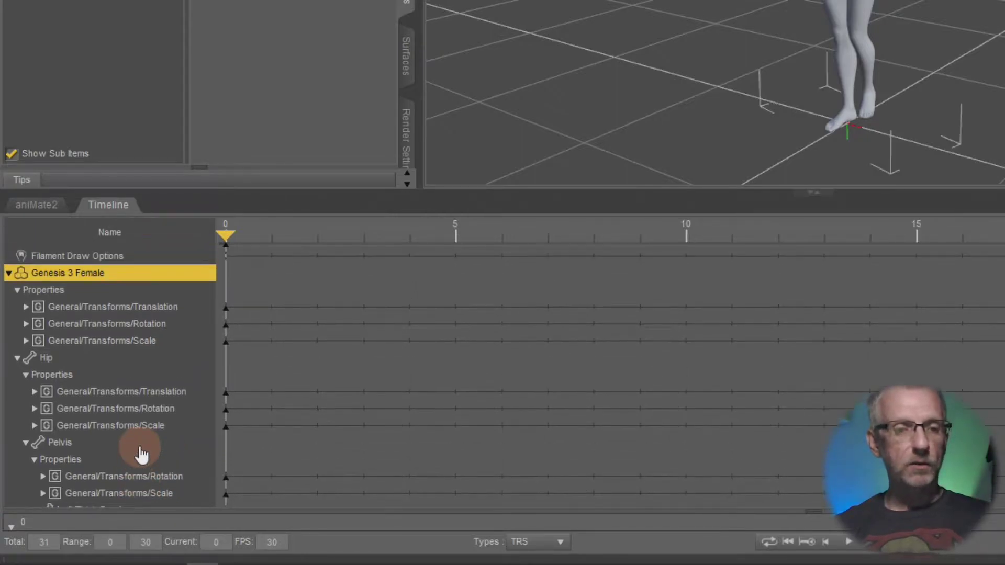
left_click(18, 358)
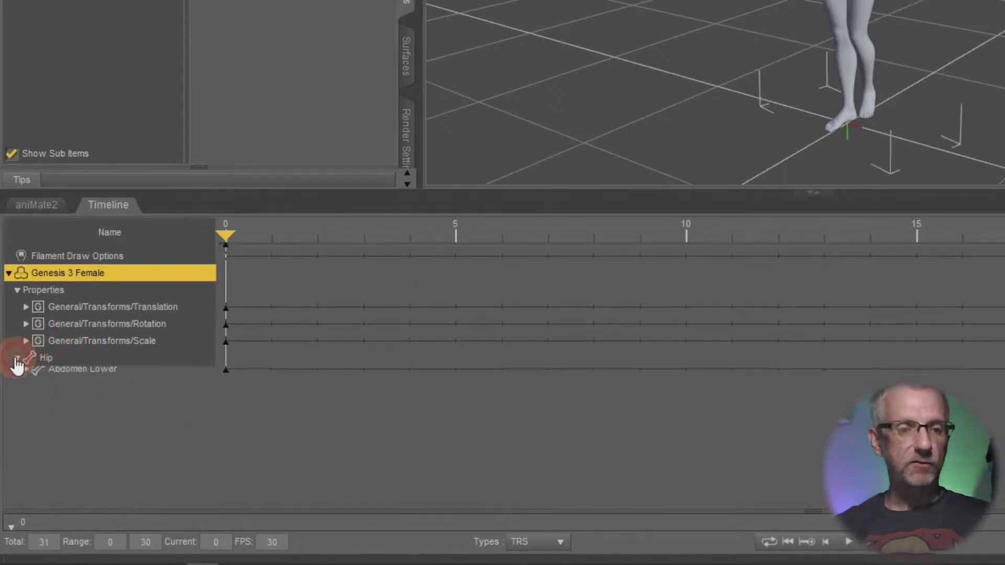
left_click(18, 292)
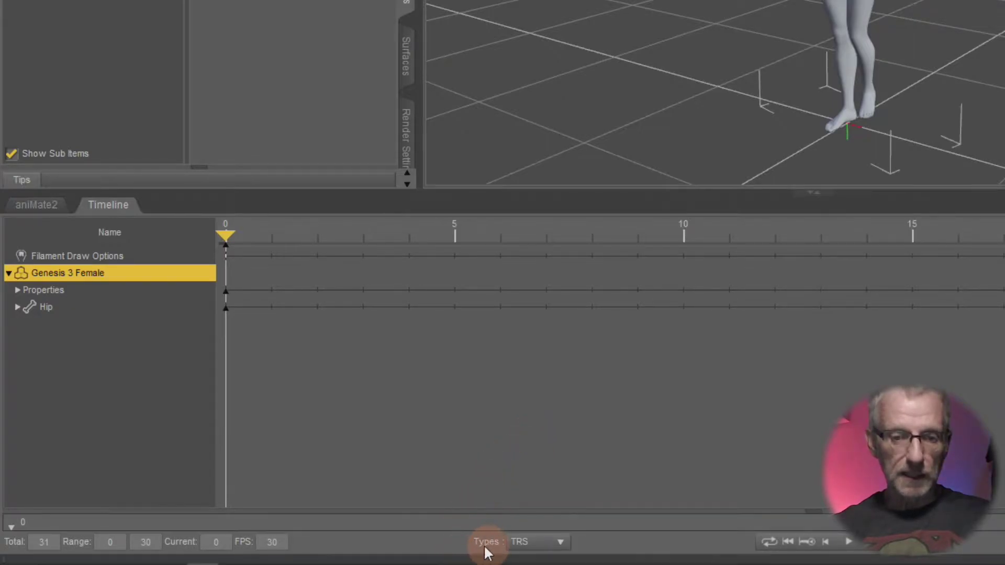
Uncheck Scale (S), Translation (T) and Rotation (R) in the Timeline's Types filter.
left_click(561, 544)
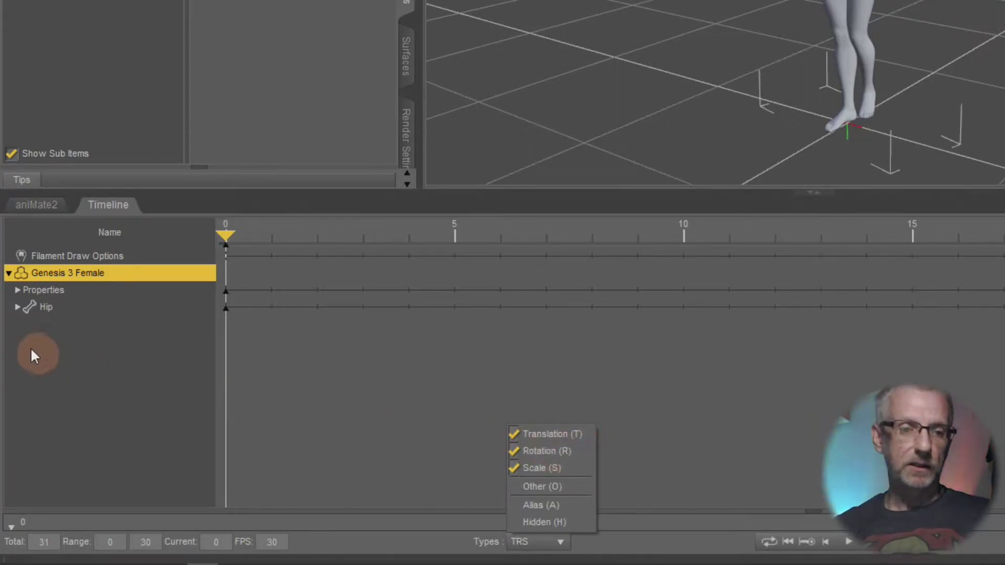
left_click(17, 290)
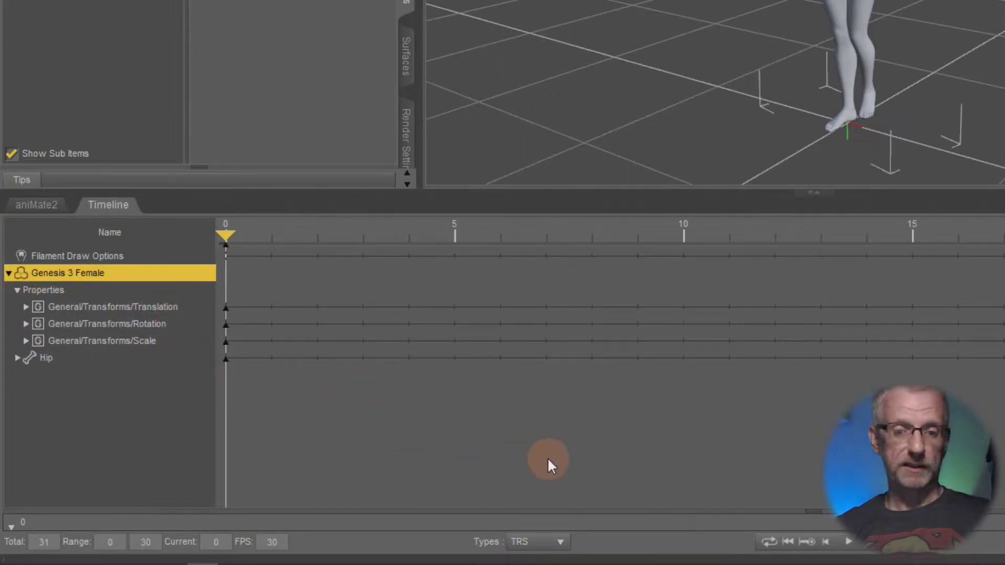
left_click(560, 543)
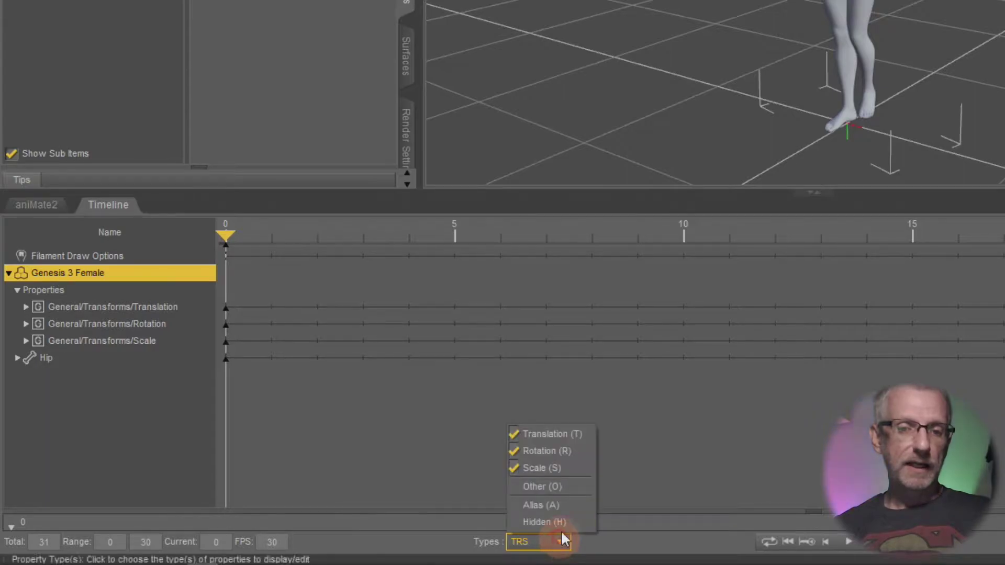
left_click(574, 466)
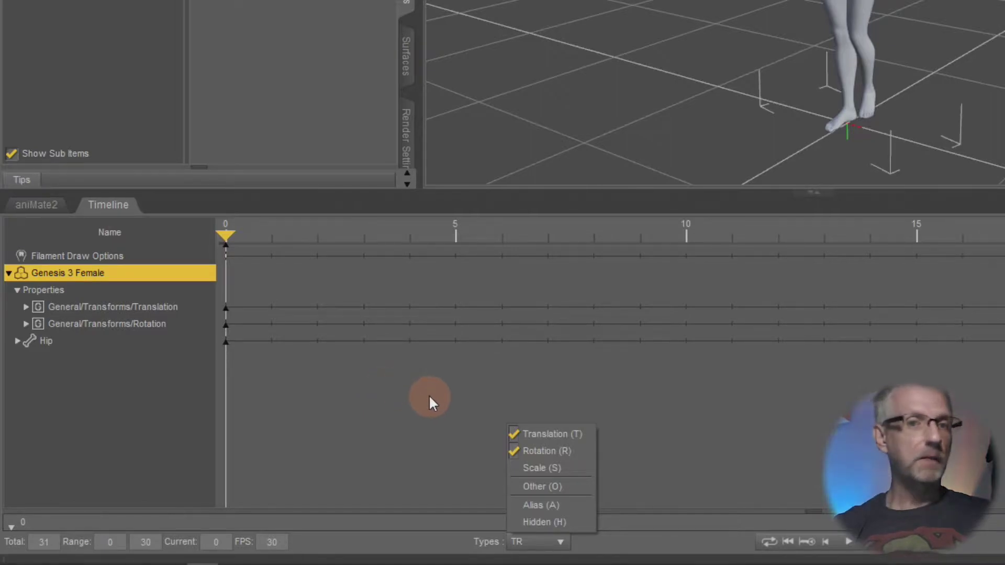
left_click(572, 435)
left_click(573, 452)
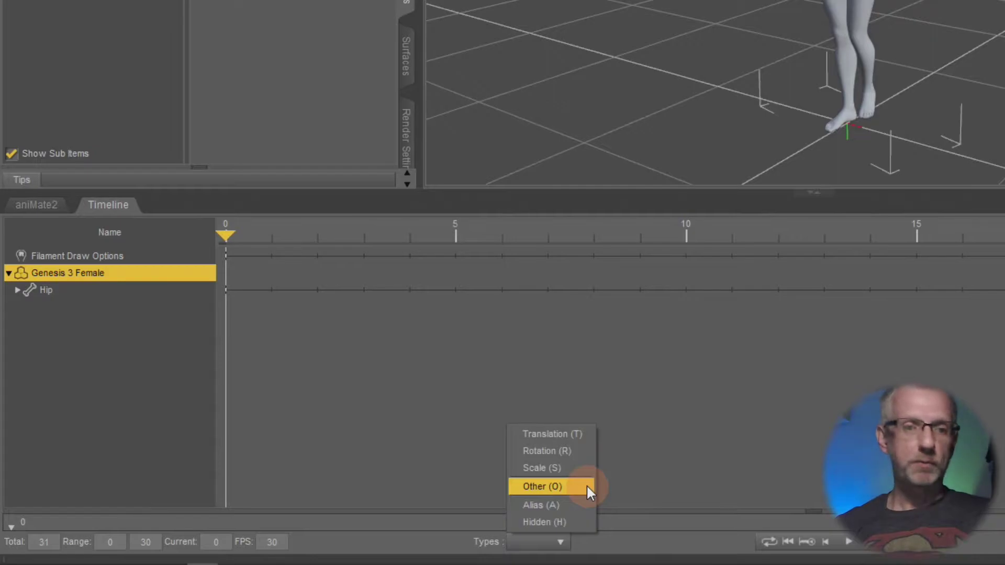
Check Other (O) in Types, briefly re-enable Translation, Rotation and Scale, then leave only Other.
left_click(586, 486)
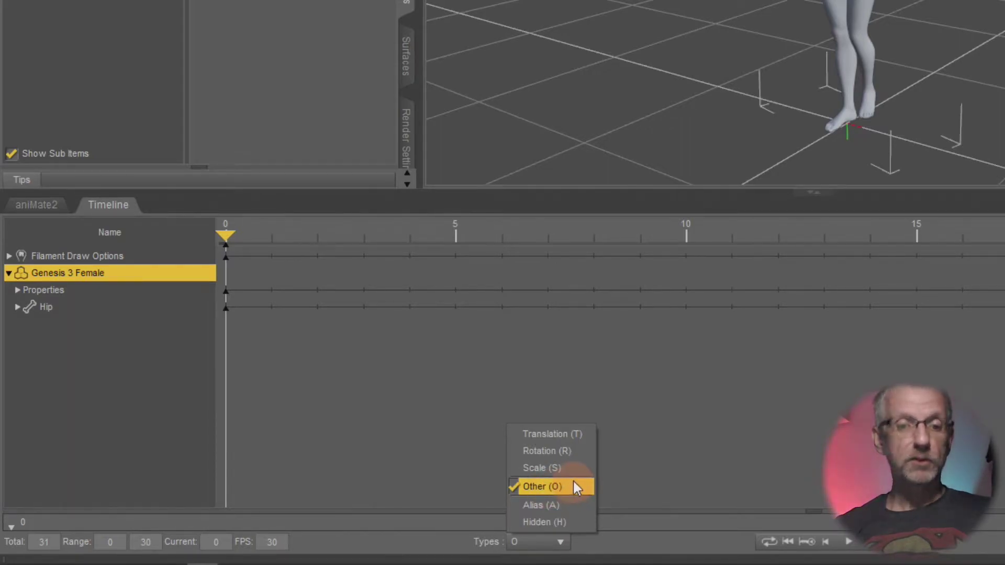
left_click(579, 432)
left_click(578, 451)
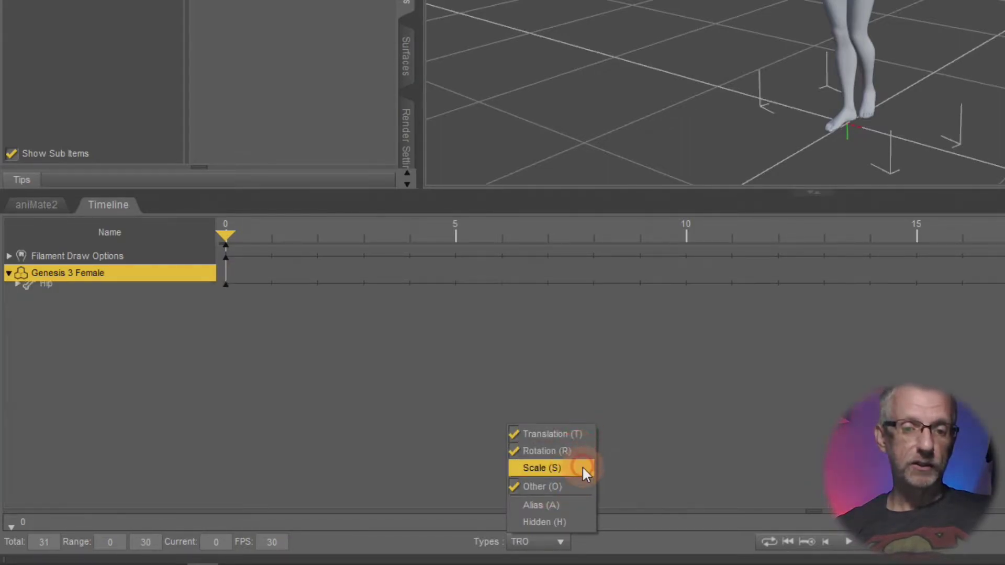
left_click(582, 466)
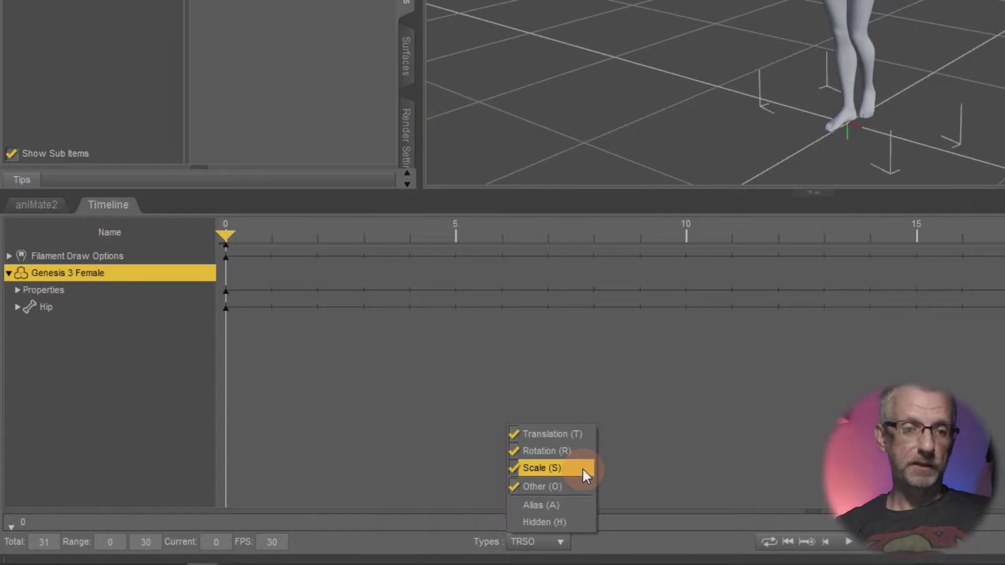
left_click(582, 467)
left_click(586, 451)
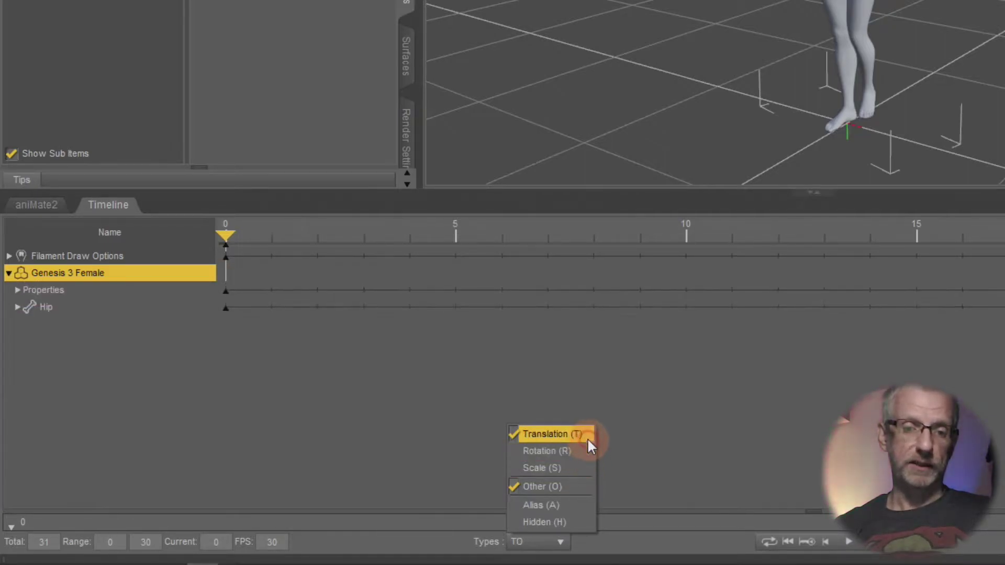
left_click(587, 437)
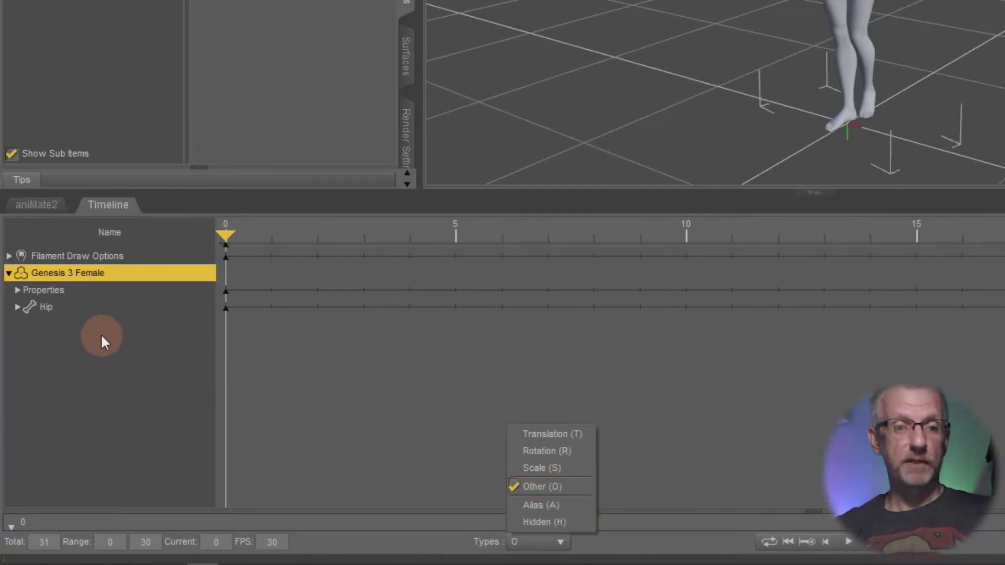
Expand the figure's Pose Controls > Arms tracks and inspect their frame 0 keys.
left_click(16, 291)
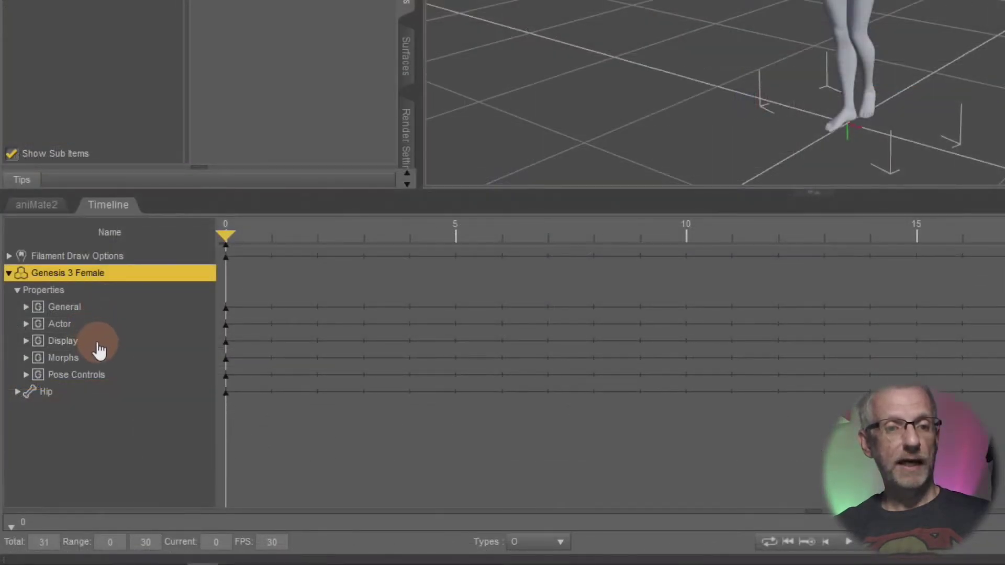
left_click(25, 375)
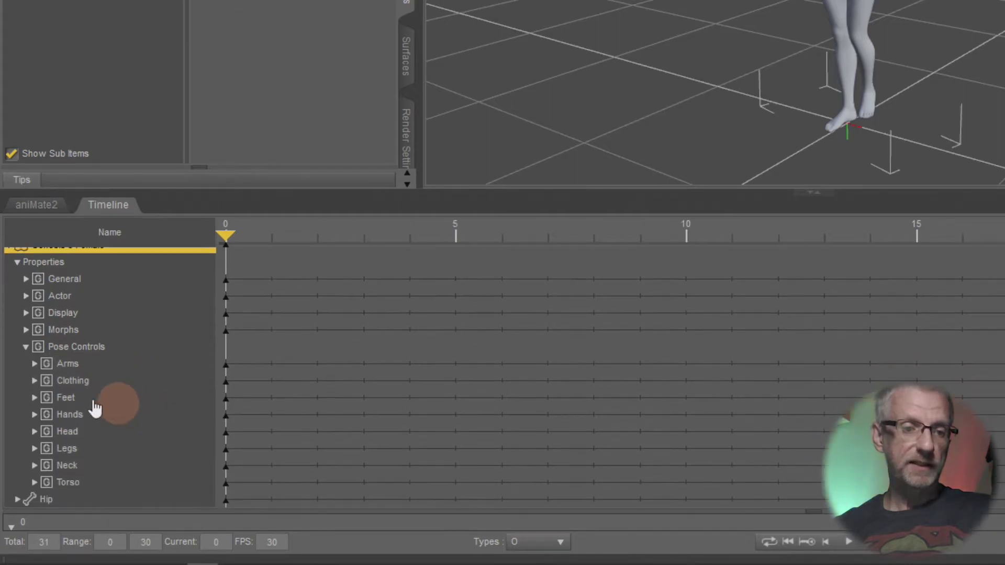
left_click(35, 365)
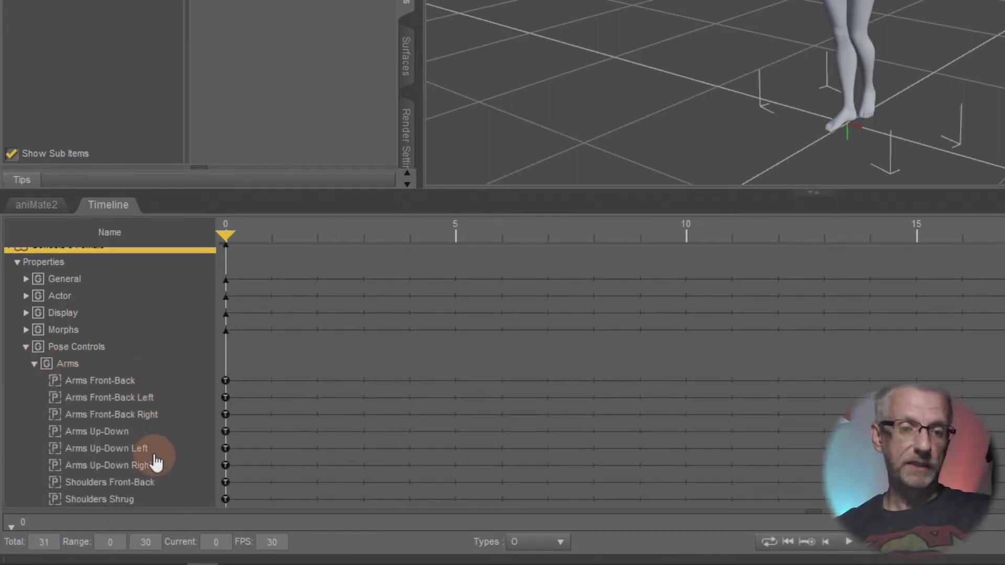
left_click(227, 383)
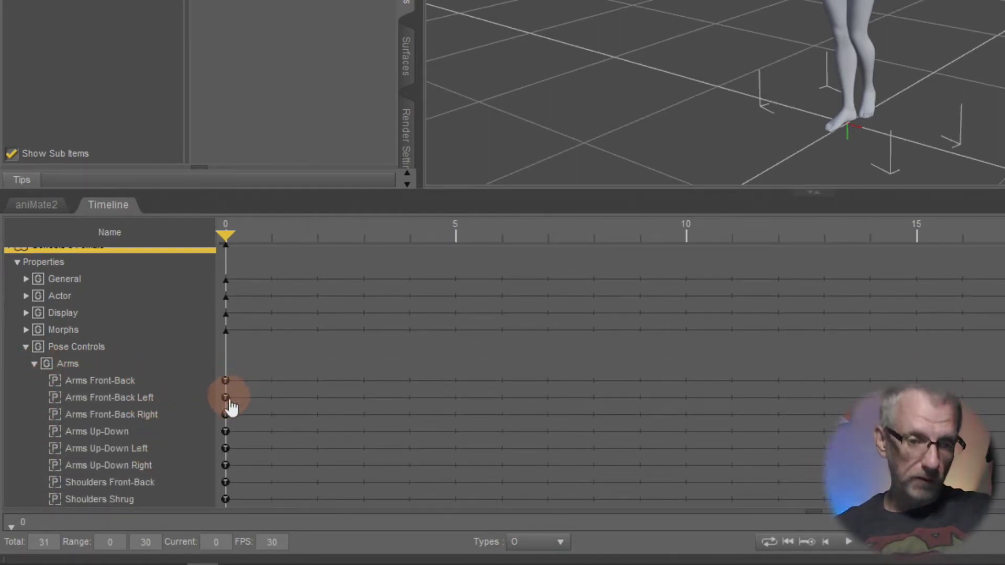
left_click_drag(221, 404, 220, 436)
left_click(228, 402)
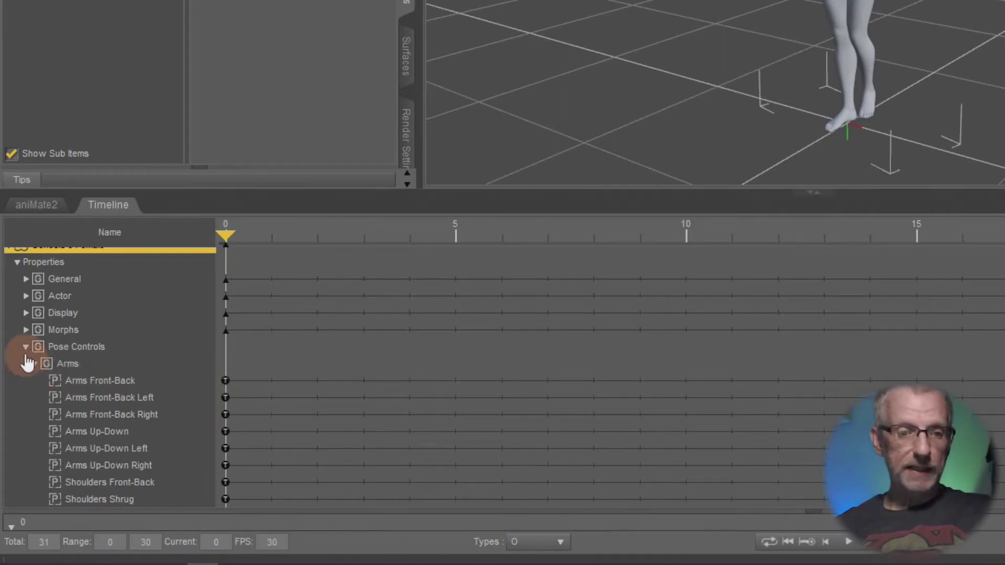
left_click(28, 347)
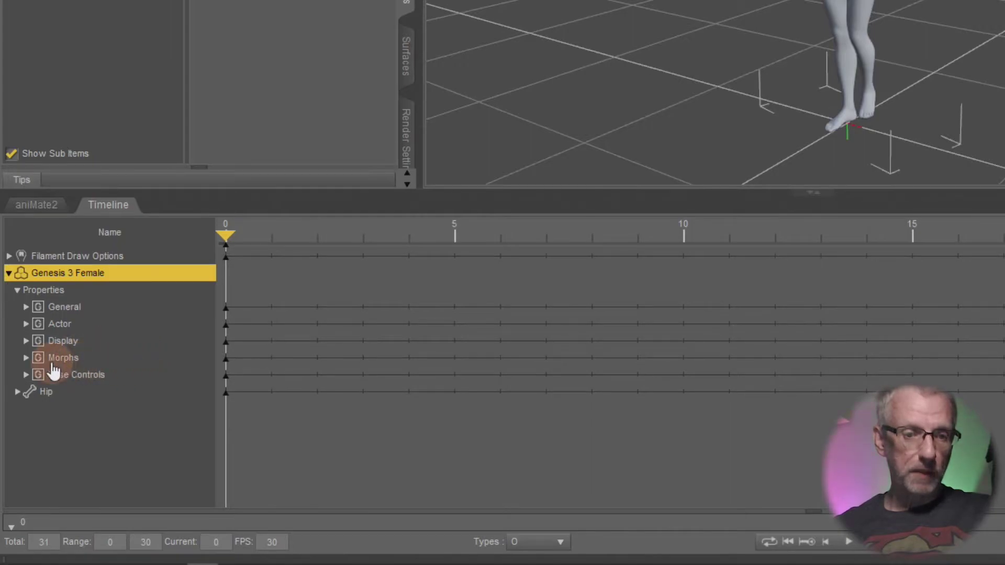
Expand Morphs > Morph Loader and select the Verity v2 T-Pose track.
left_click(26, 357)
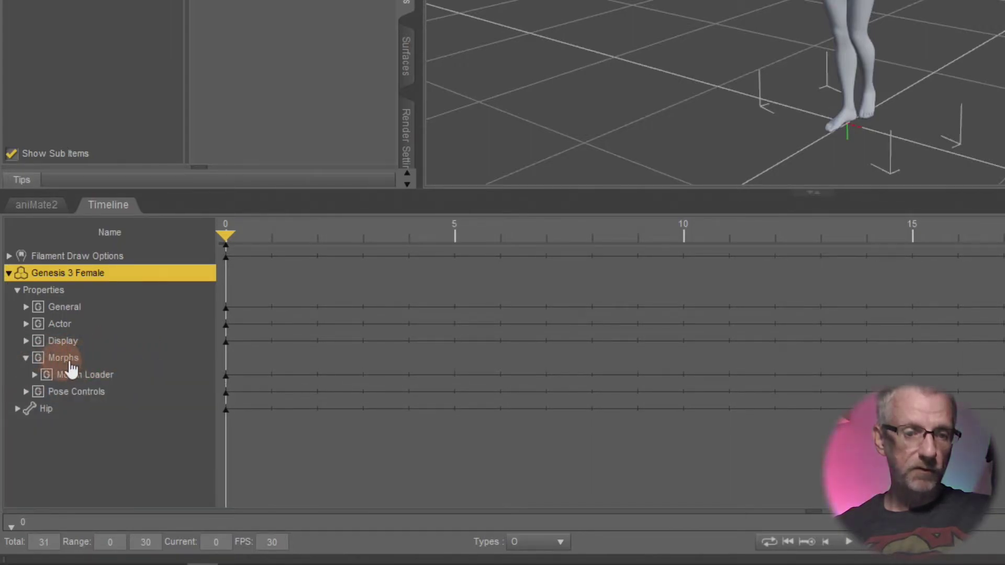
left_click(81, 362)
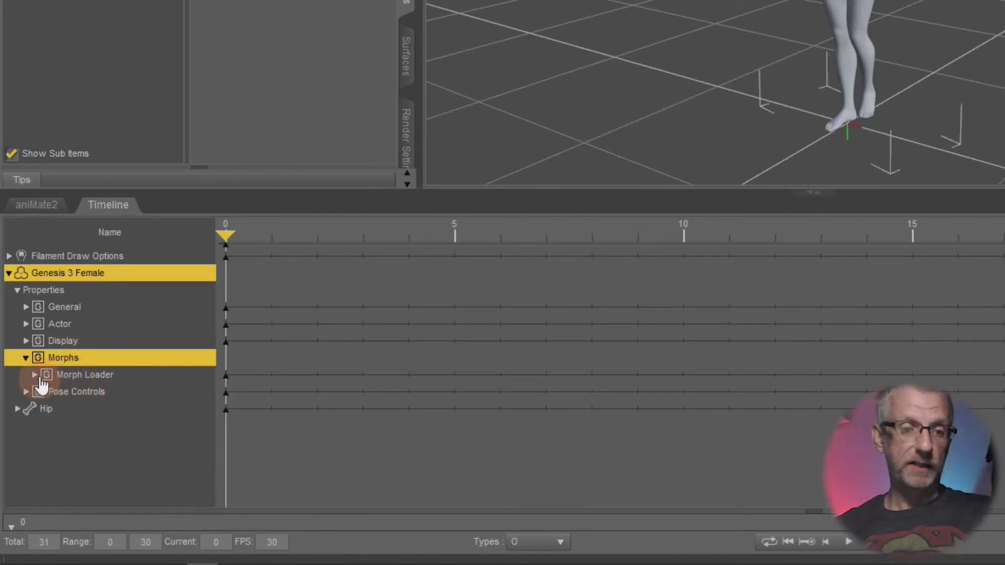
left_click(39, 379)
left_click(36, 375)
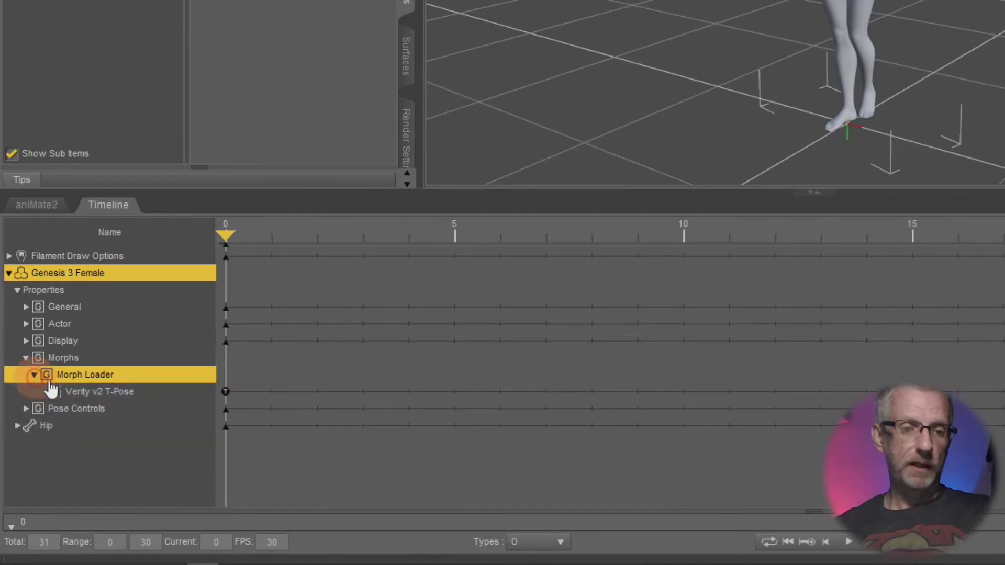
left_click(99, 394)
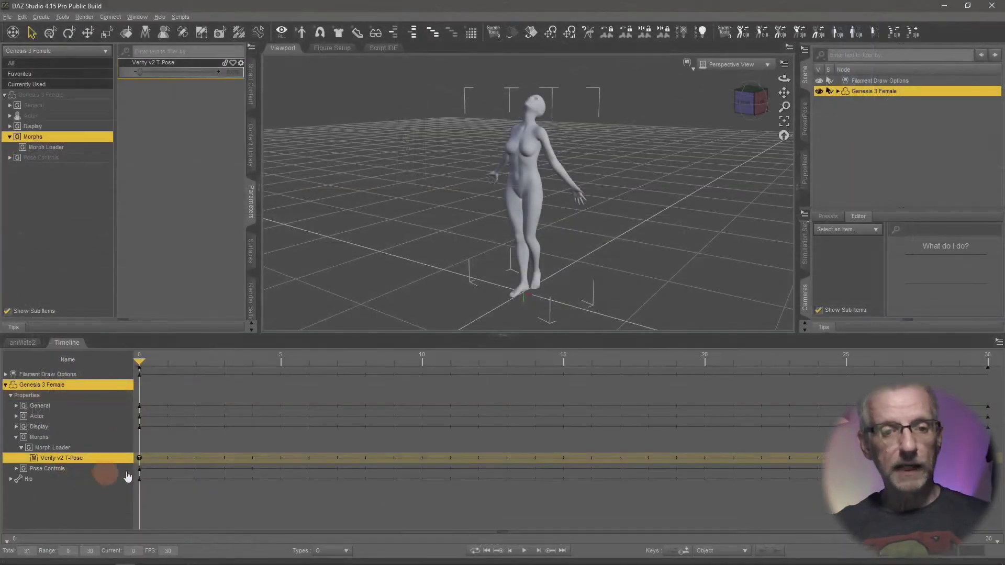
Drag the Verity v2 T-Pose key from frame 30 to frame 15, then scrub to verify.
left_click(140, 460)
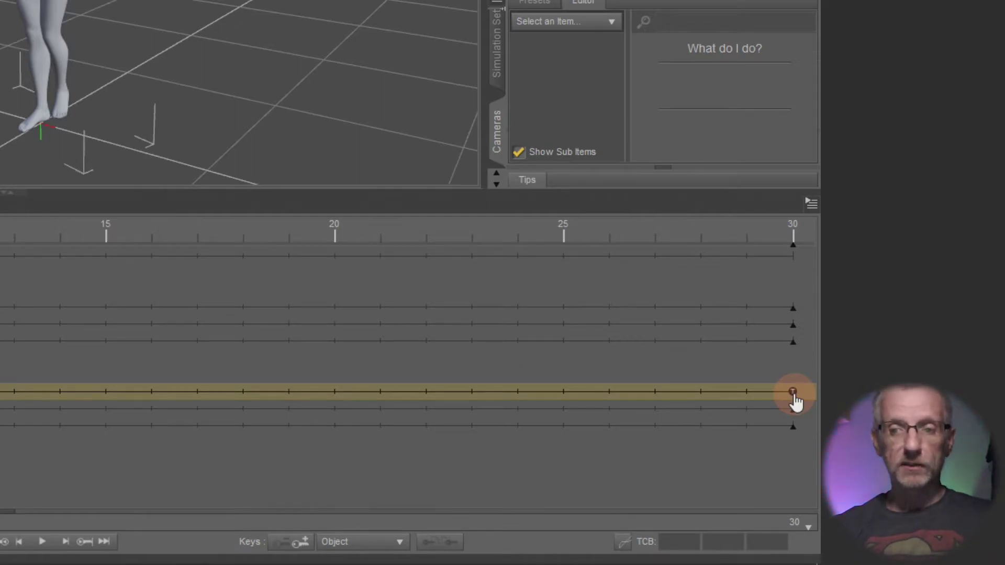
left_click_drag(794, 393, 110, 419)
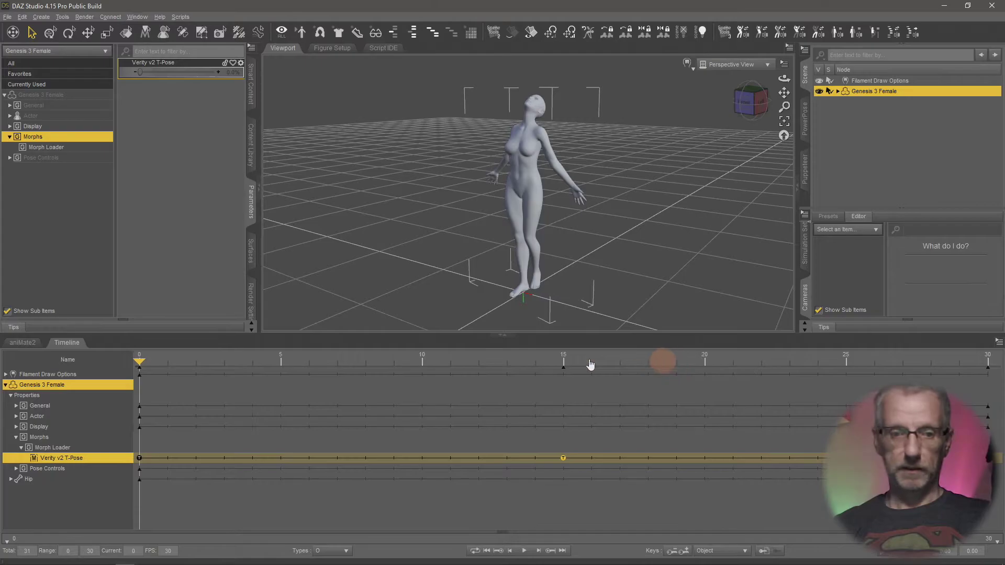
left_click_drag(138, 361, 139, 433)
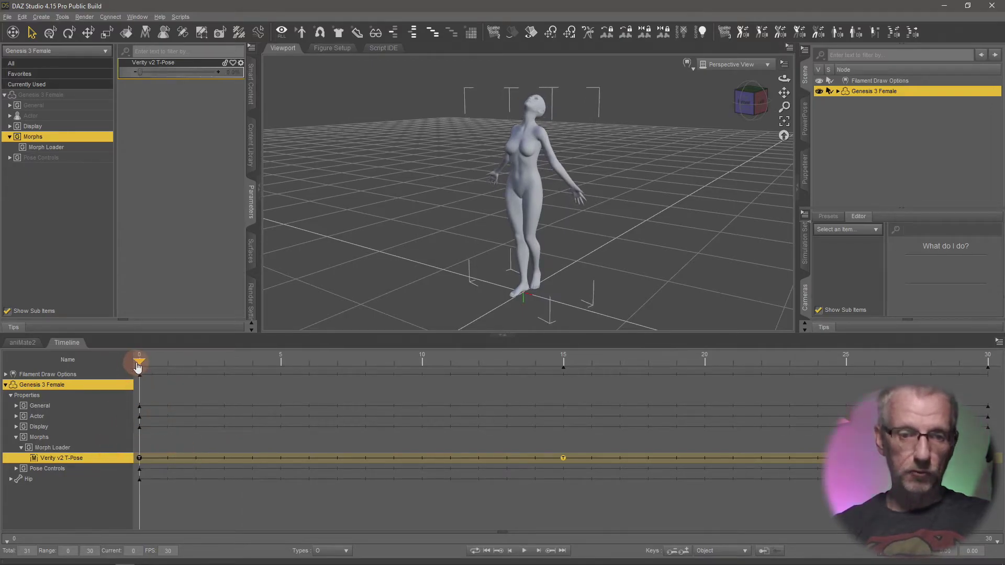
left_click_drag(142, 363, 562, 392)
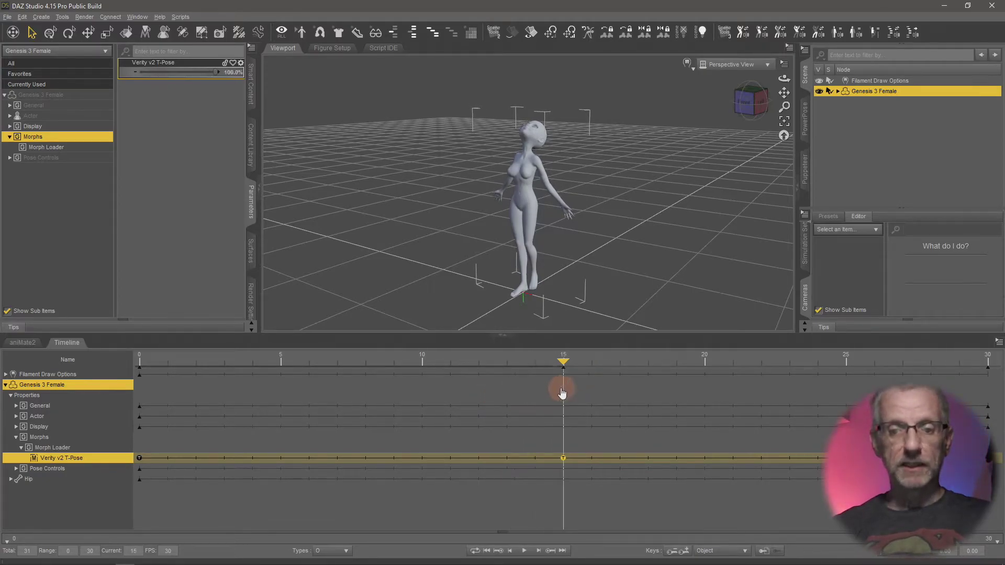
left_click(560, 466)
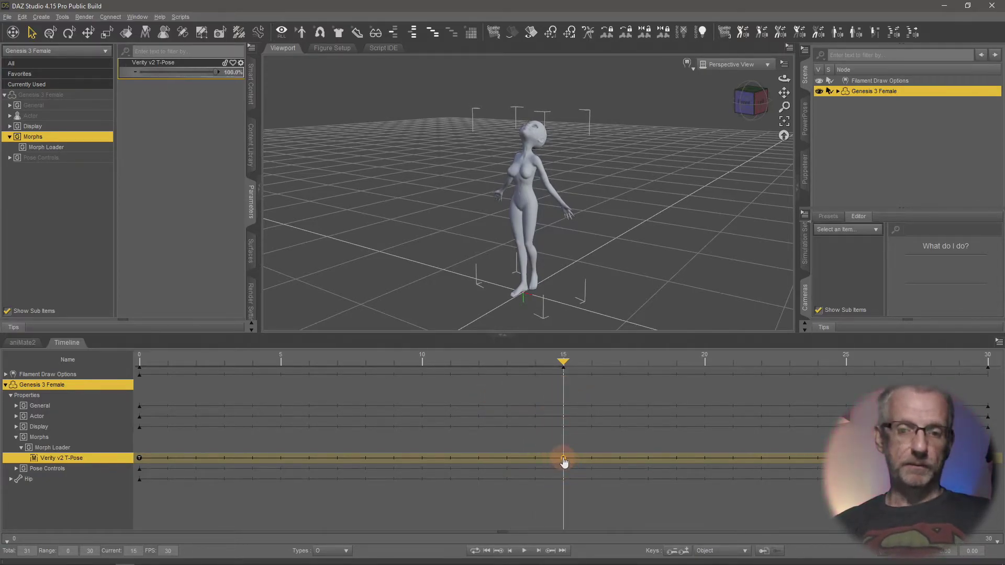
right_click(563, 462)
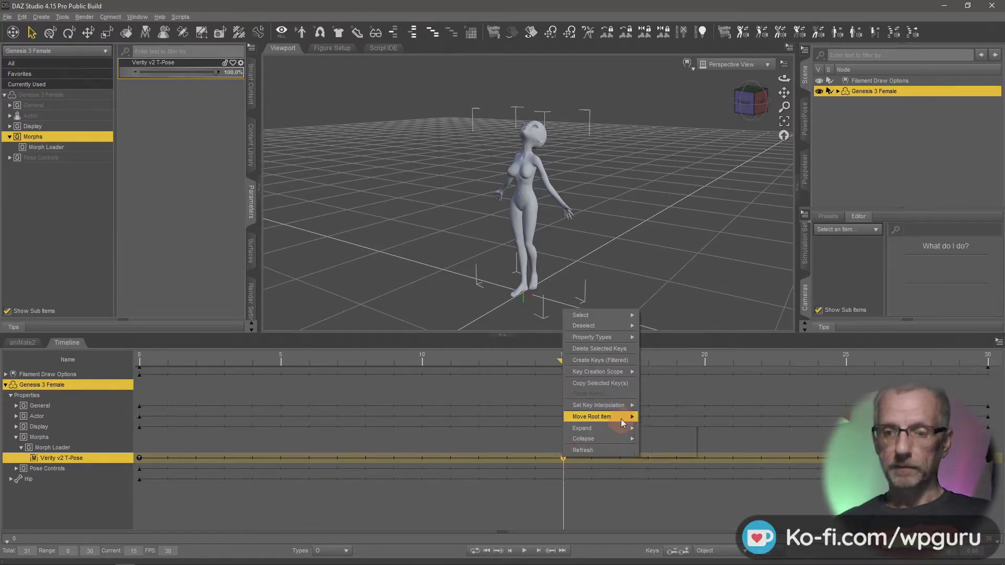
mouse_move(624, 406)
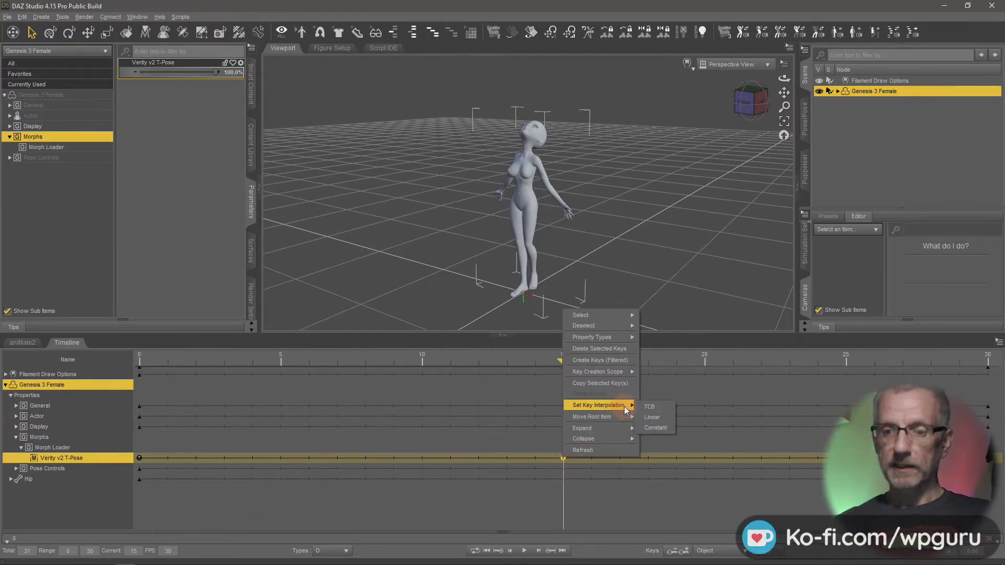
left_click(663, 426)
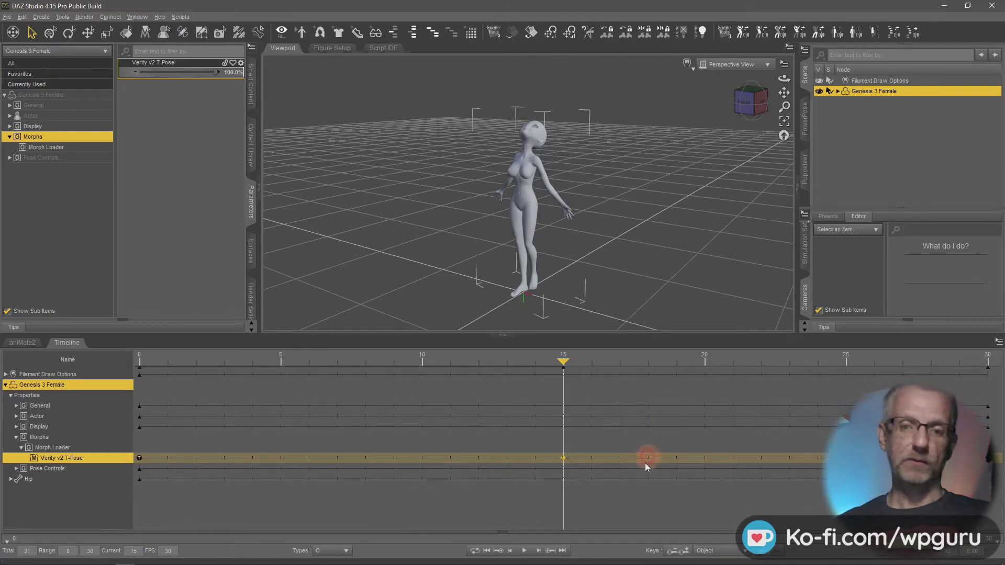
right_click(563, 459)
mouse_move(615, 376)
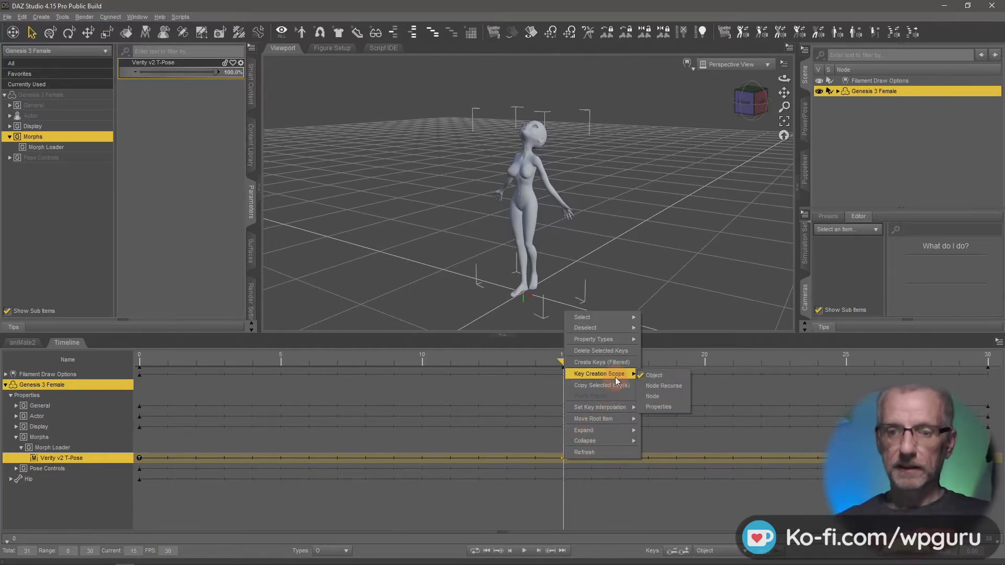
mouse_move(622, 408)
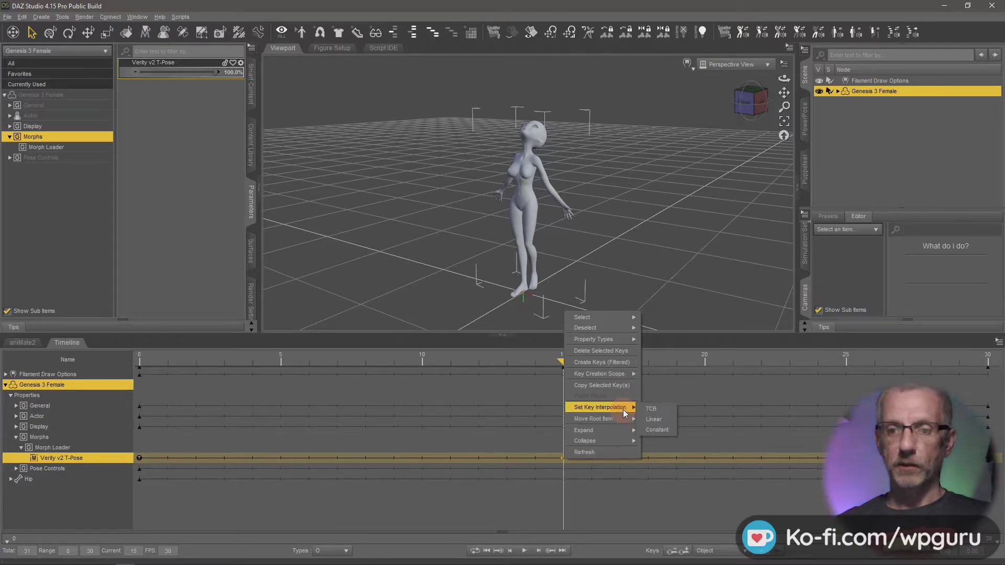
left_click(654, 409)
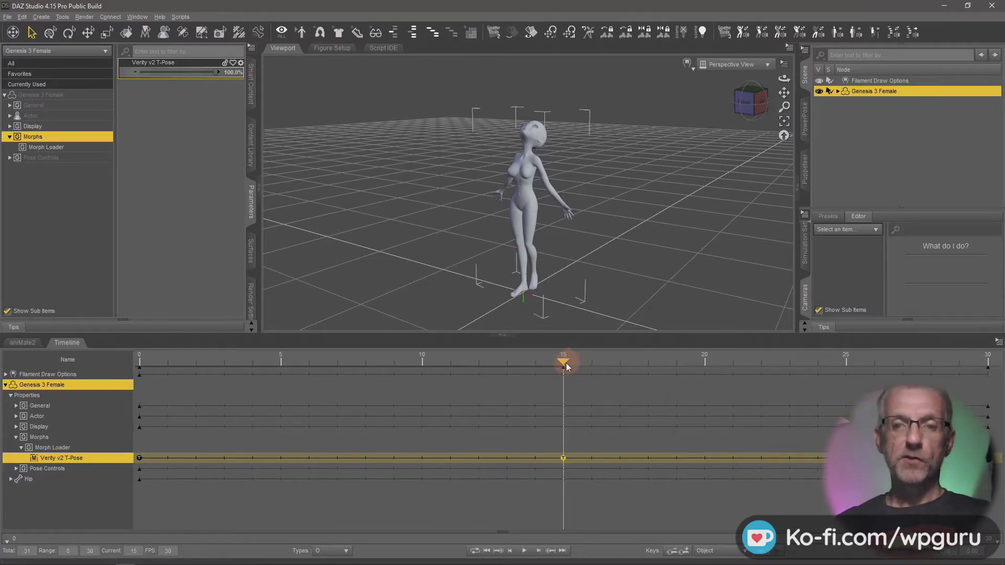
left_click_drag(564, 369, 225, 430)
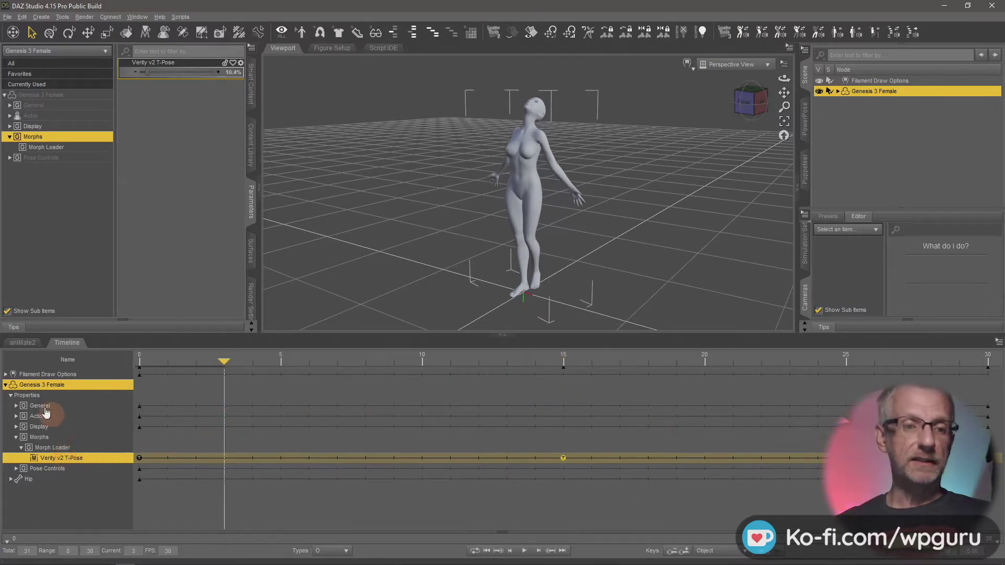
left_click(332, 550)
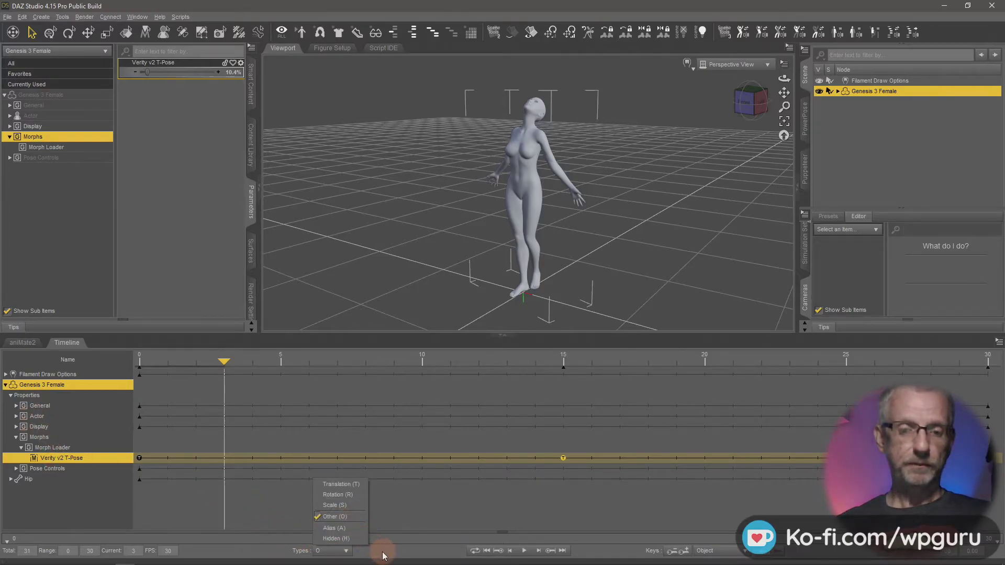
left_click_drag(226, 361, 113, 376)
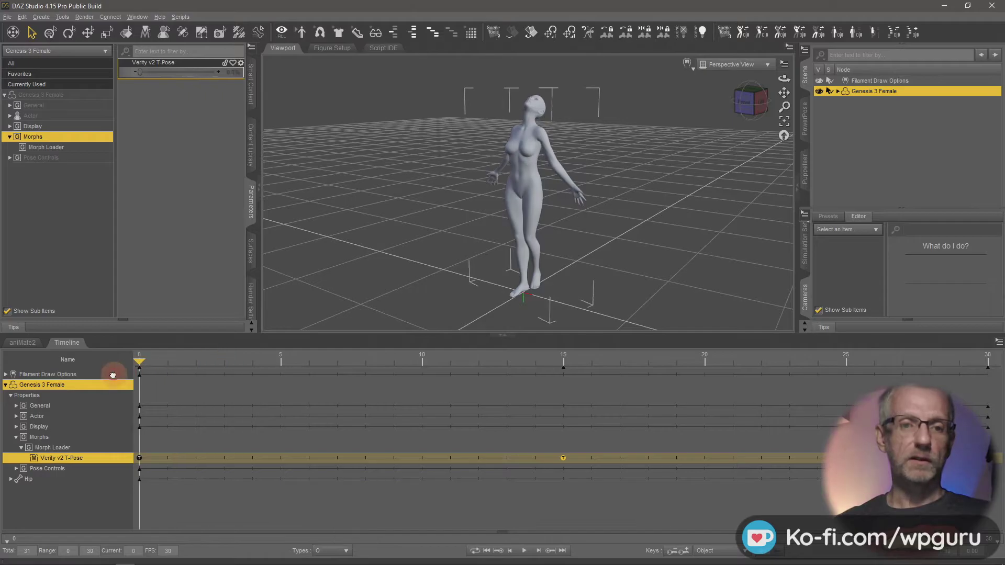
Create a new Point Light and move it with the Universal tool to X -186.87.
left_click(41, 17)
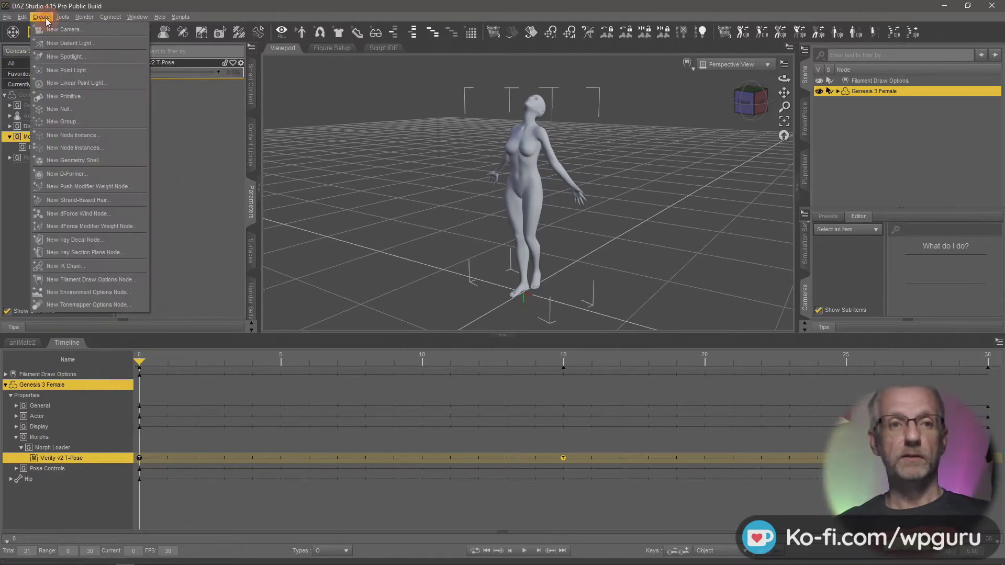
left_click(91, 70)
left_click(413, 269)
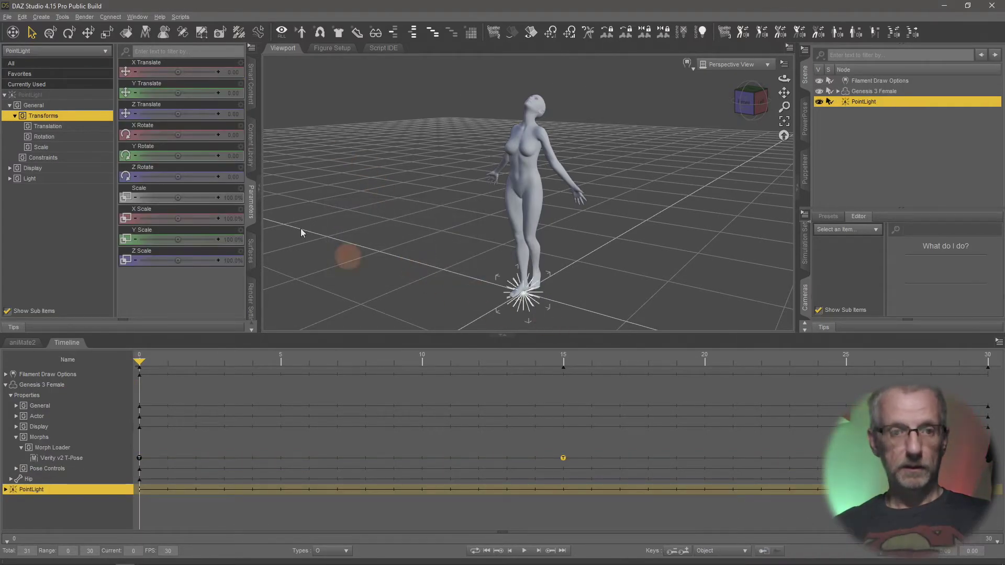
left_click(51, 32)
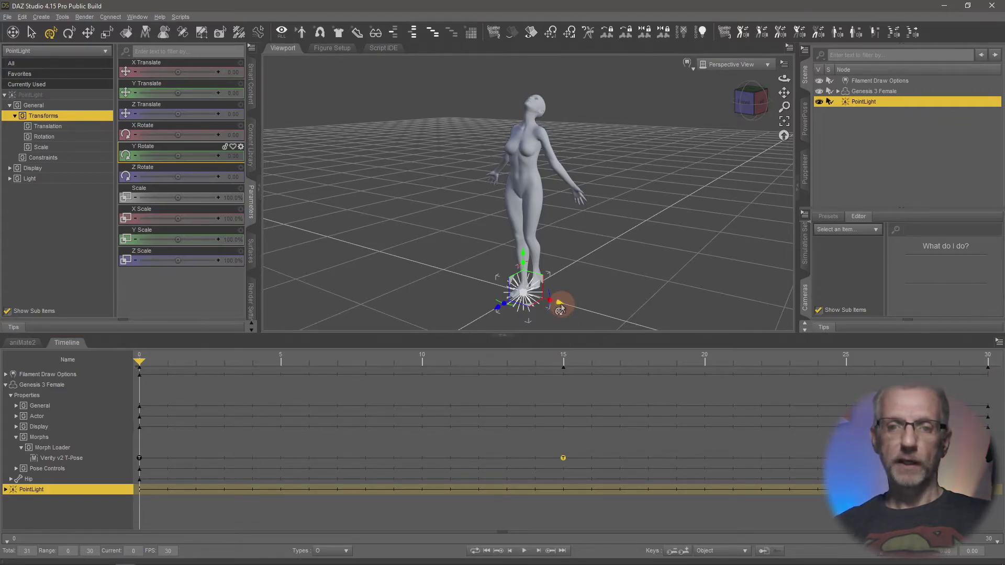
left_click_drag(560, 308, 433, 277)
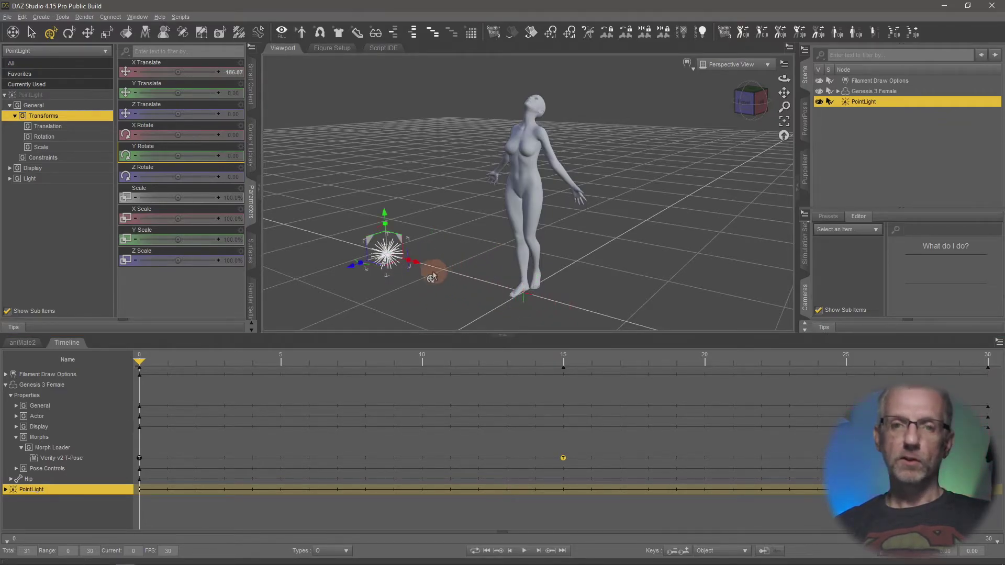
scroll(381, 287, "up", 5)
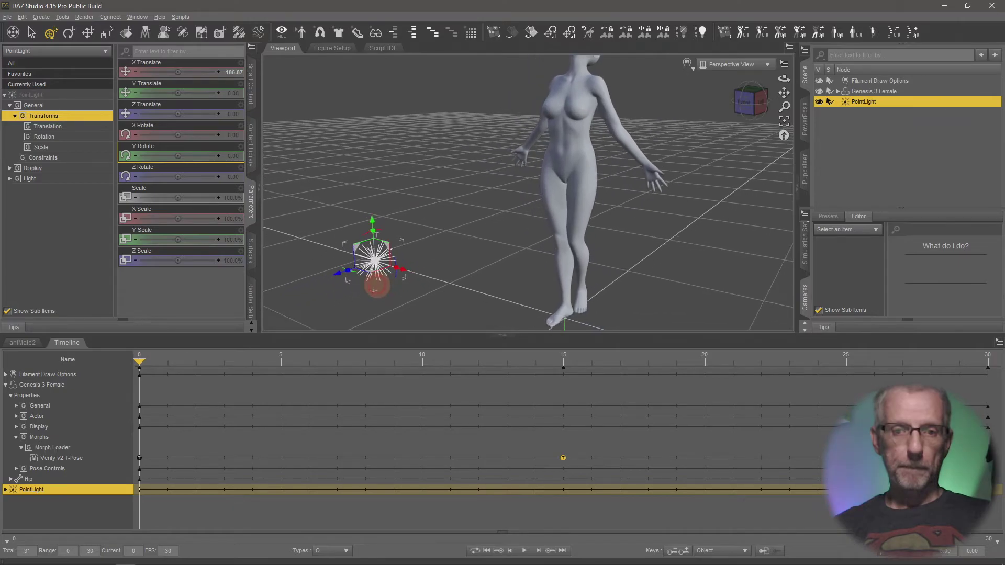
scroll(377, 285, "down", 3)
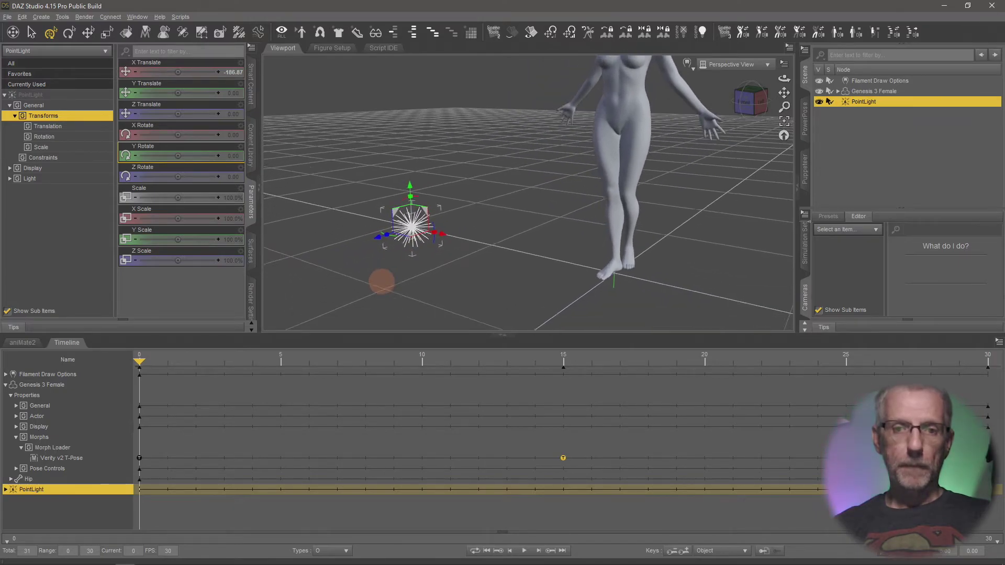
Set the viewport to Texture Shaded, collapse Genesis 3 Female and select the PointLight track.
left_click(686, 65)
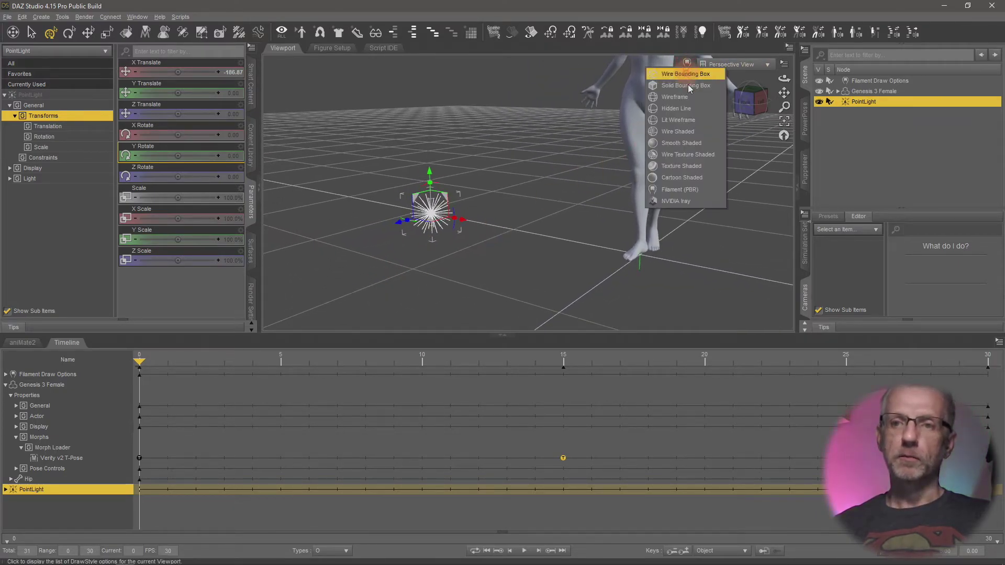
left_click(703, 168)
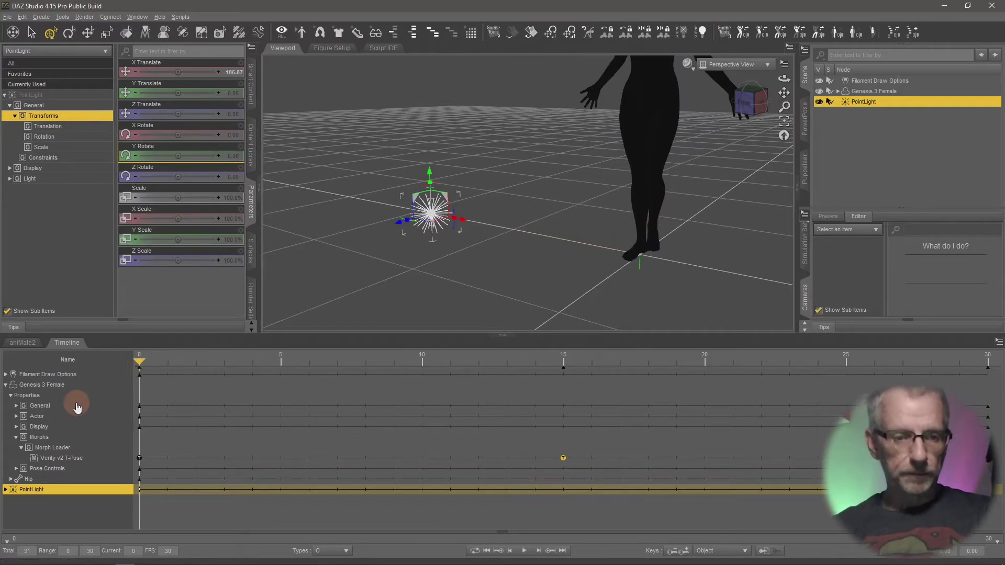
left_click(6, 385)
left_click(38, 392)
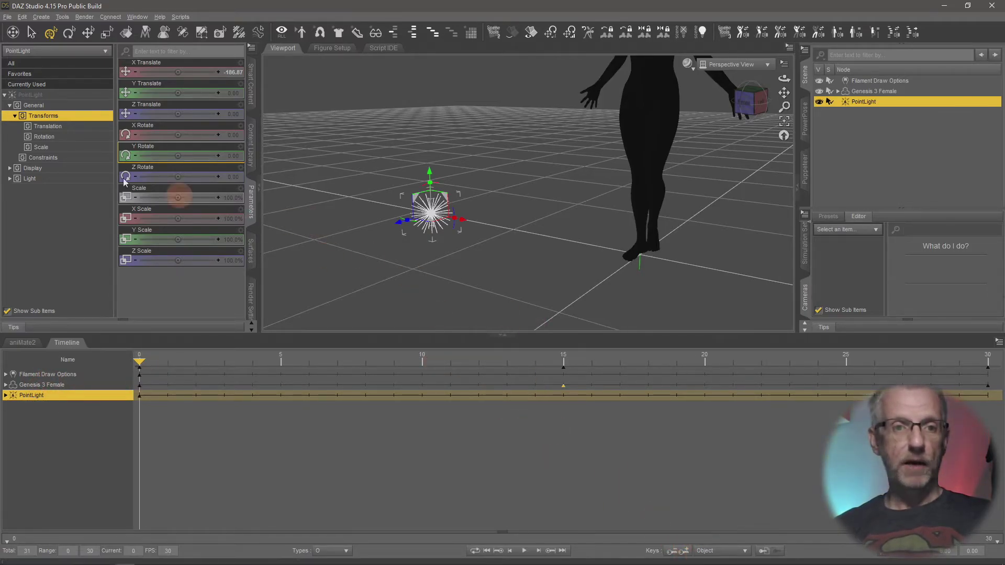
Key the PointLight's Intensity at 100% on frame 10.
left_click(57, 179)
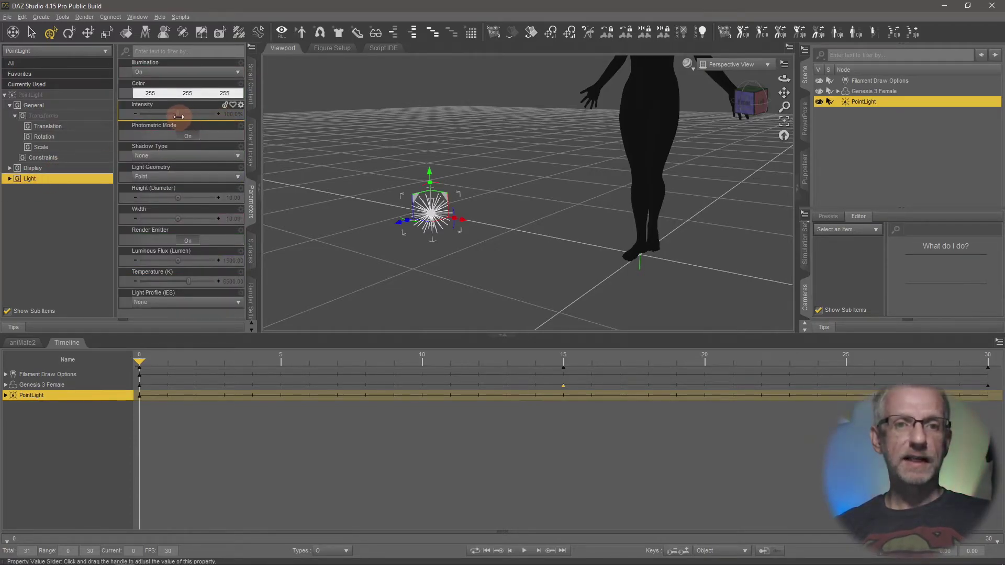
left_click_drag(179, 116, 109, 111)
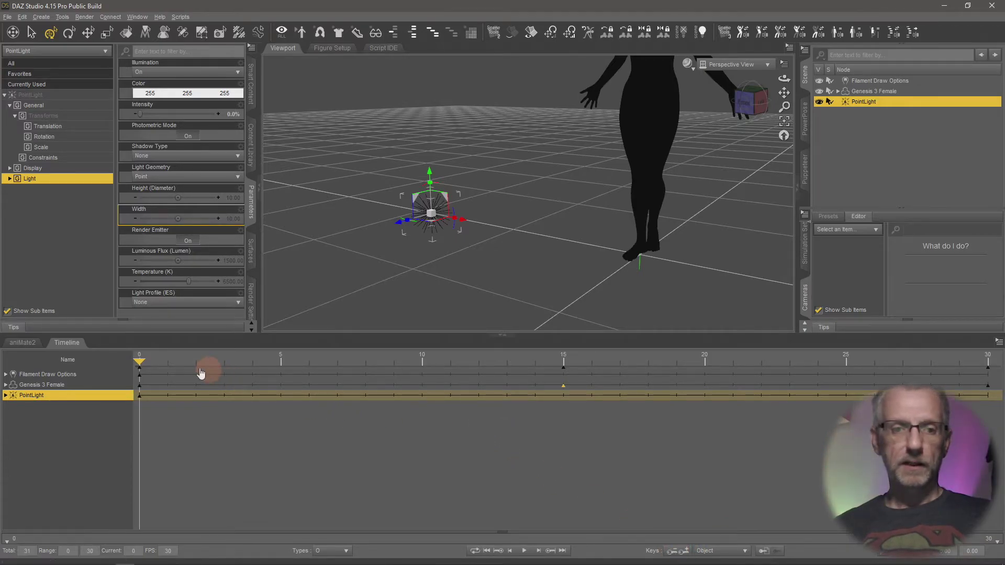
left_click_drag(141, 365, 425, 375)
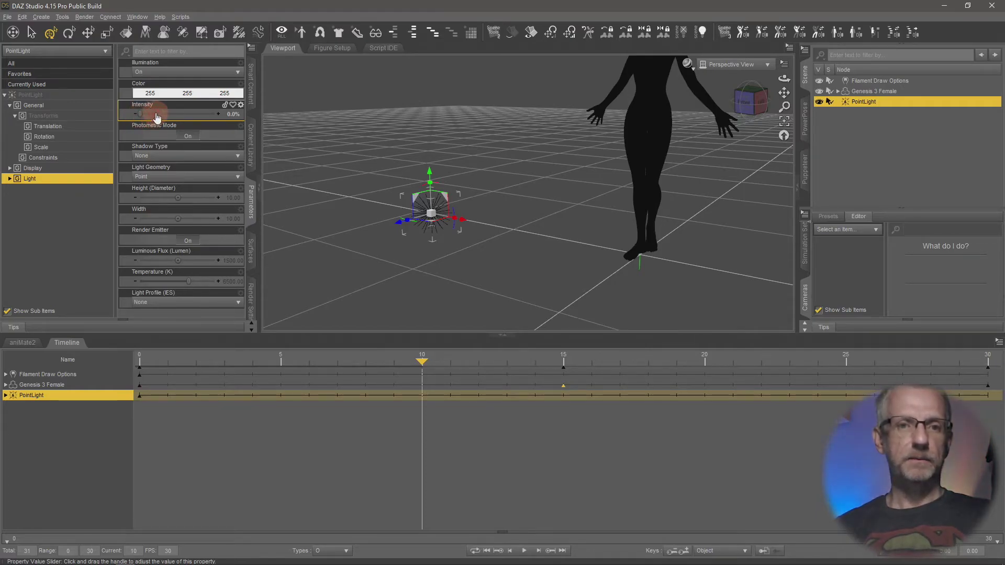
left_click_drag(157, 116, 178, 115)
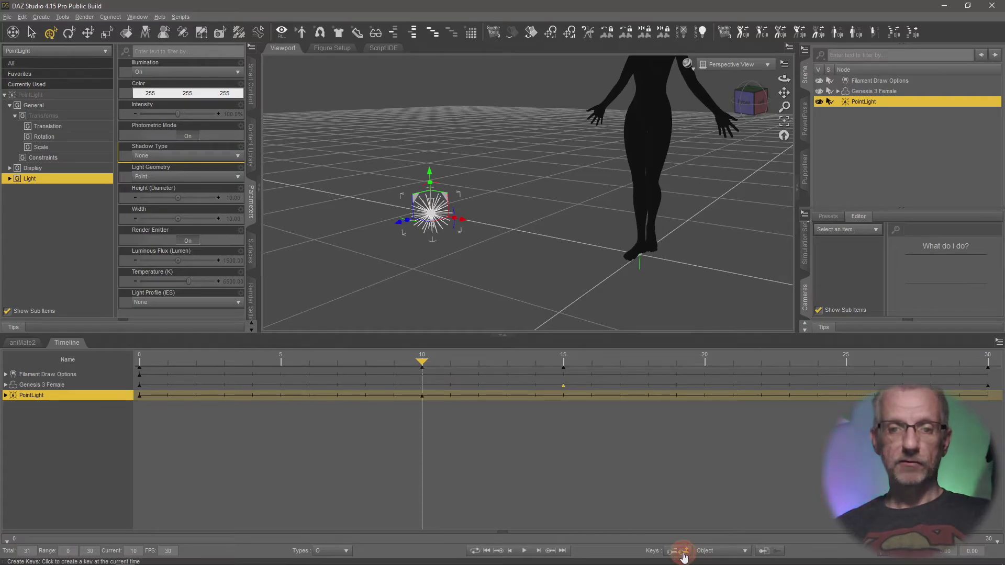
Expand PointLight > Properties > Light, select the Intensity track, and return to frame 0.
left_click(6, 396)
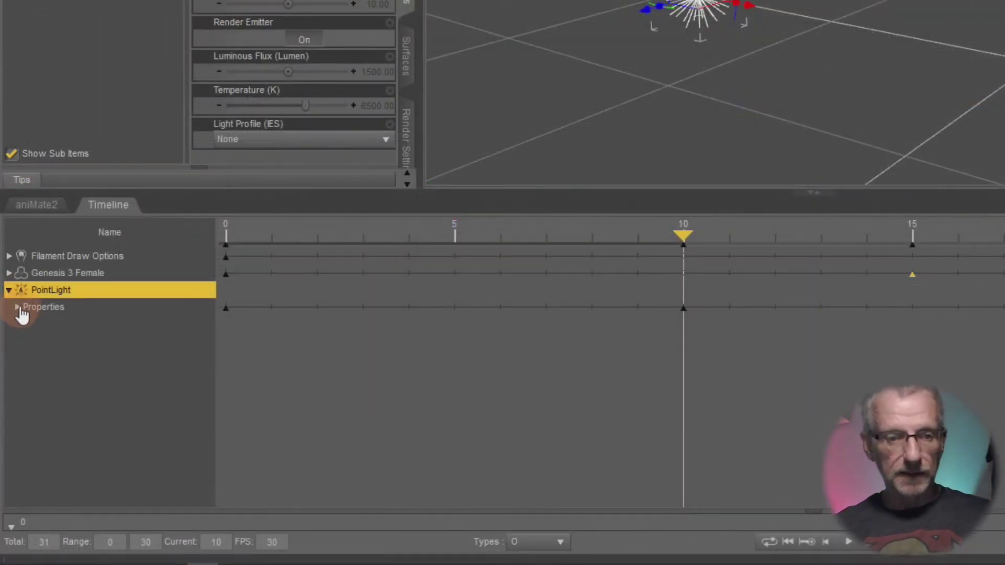
left_click(18, 308)
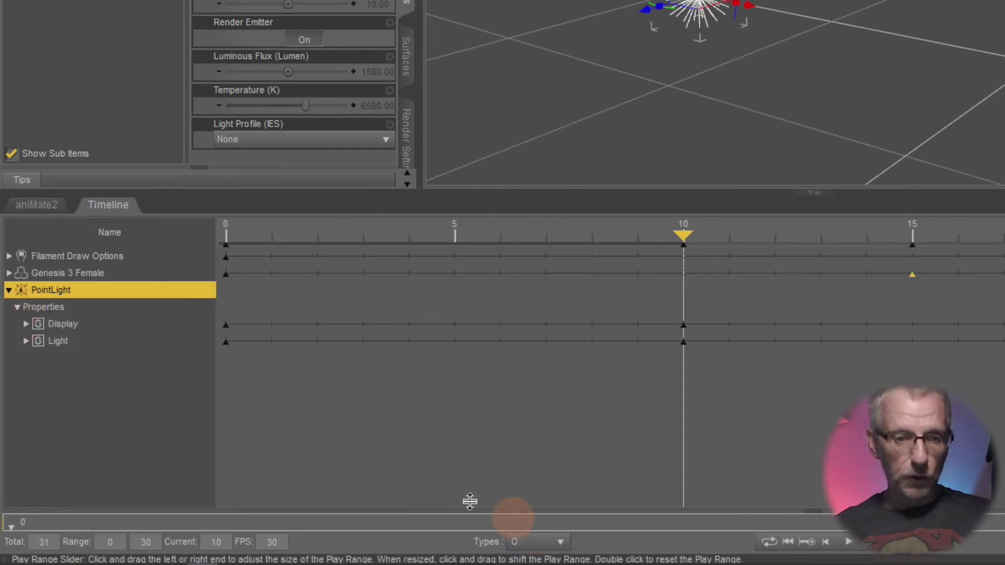
left_click(26, 341)
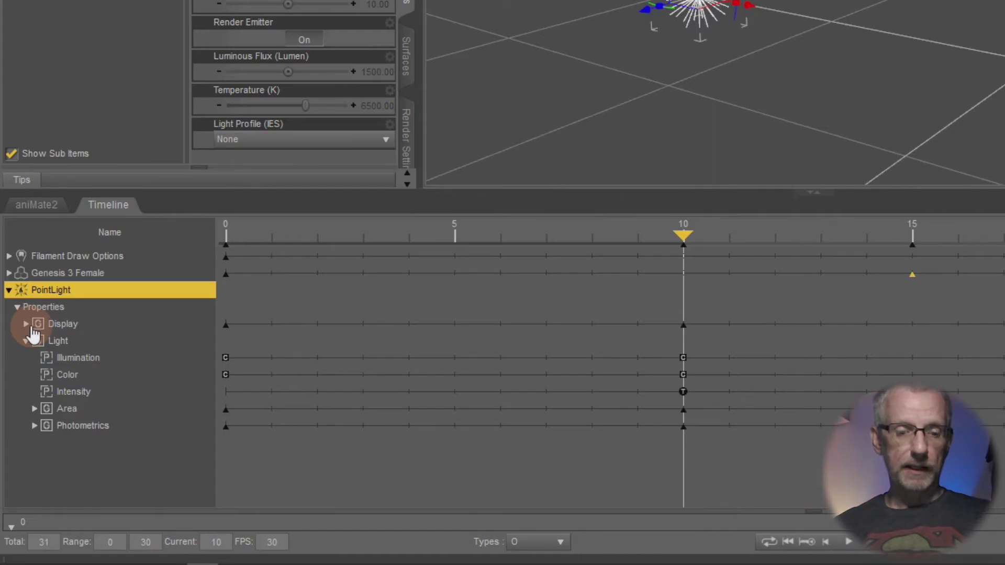
left_click(90, 393)
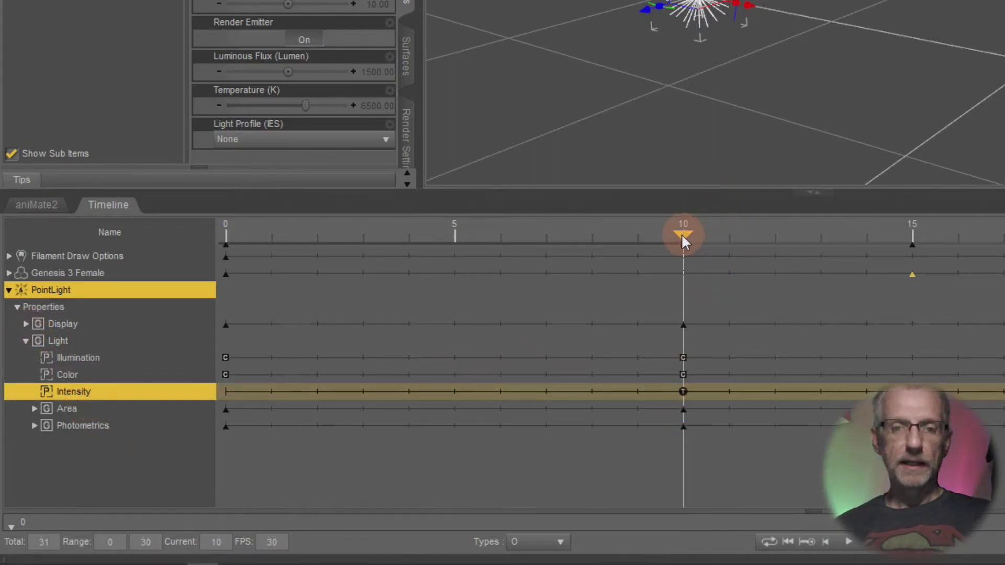
left_click_drag(683, 234, 222, 251)
Set the Types filter to Translation, Rotation and Scale with Other unchecked.
left_click(560, 542)
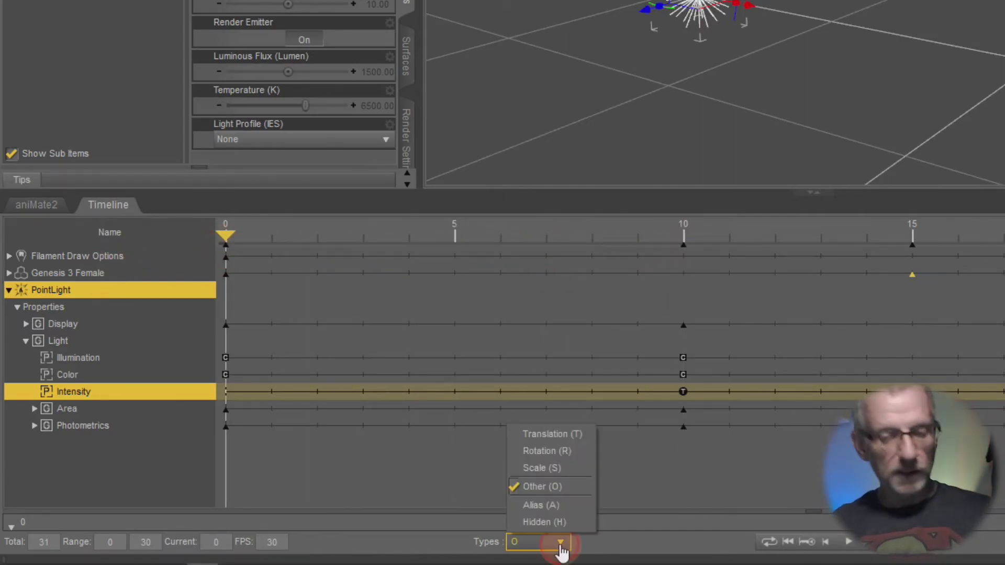
left_click(588, 489)
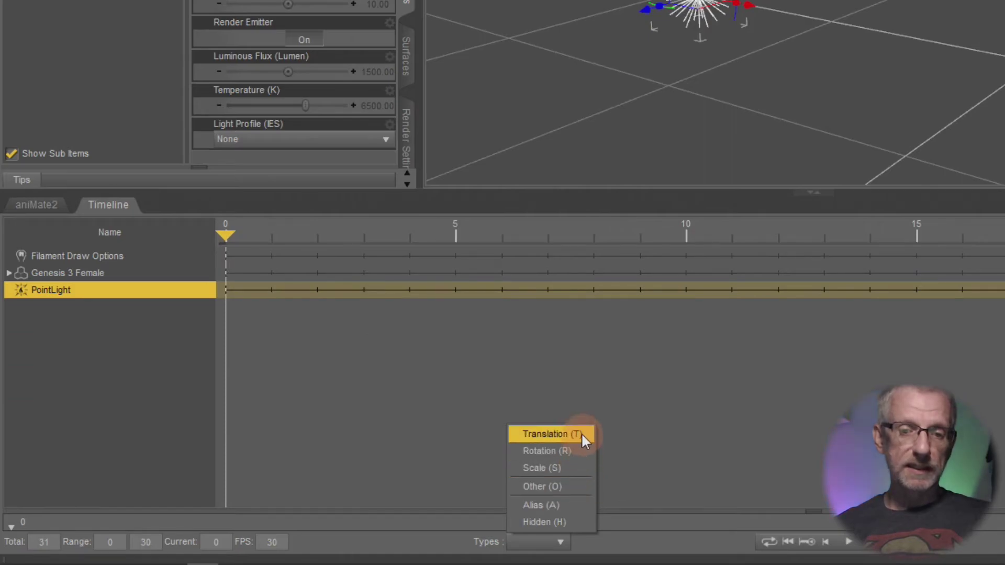
left_click(581, 433)
left_click(582, 449)
left_click(583, 466)
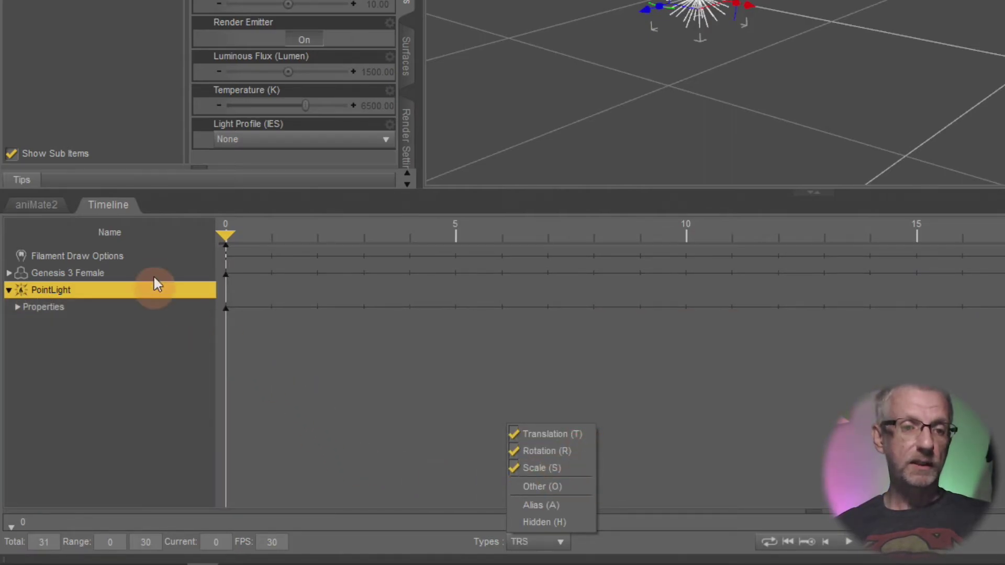
left_click(656, 470)
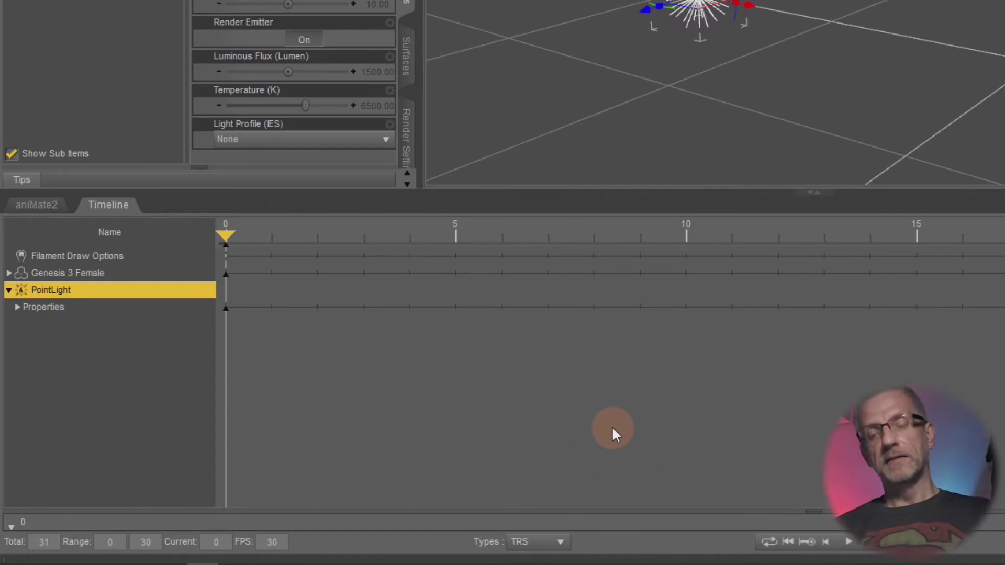
left_click_drag(699, 82, 749, 79)
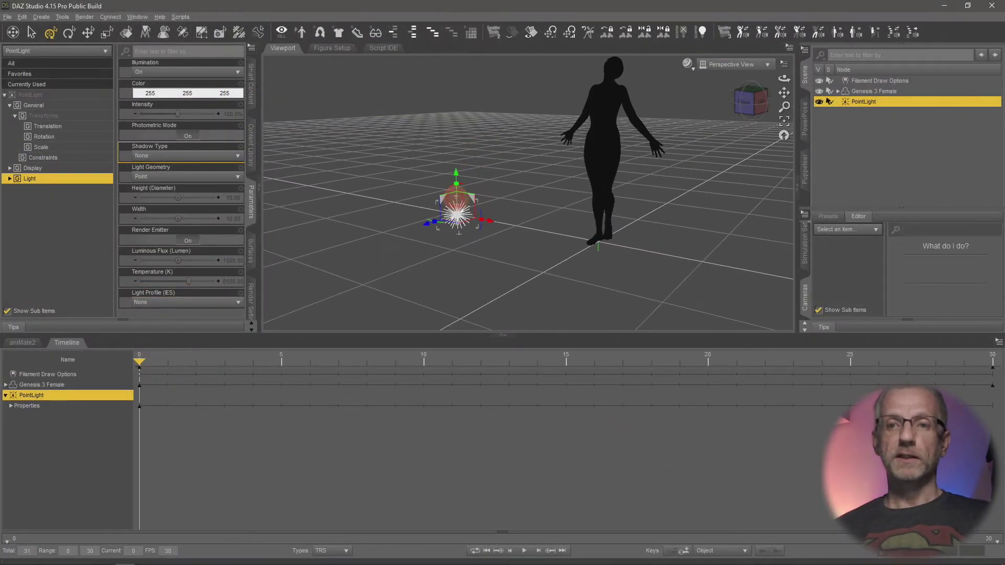
left_click_drag(453, 199, 454, 203)
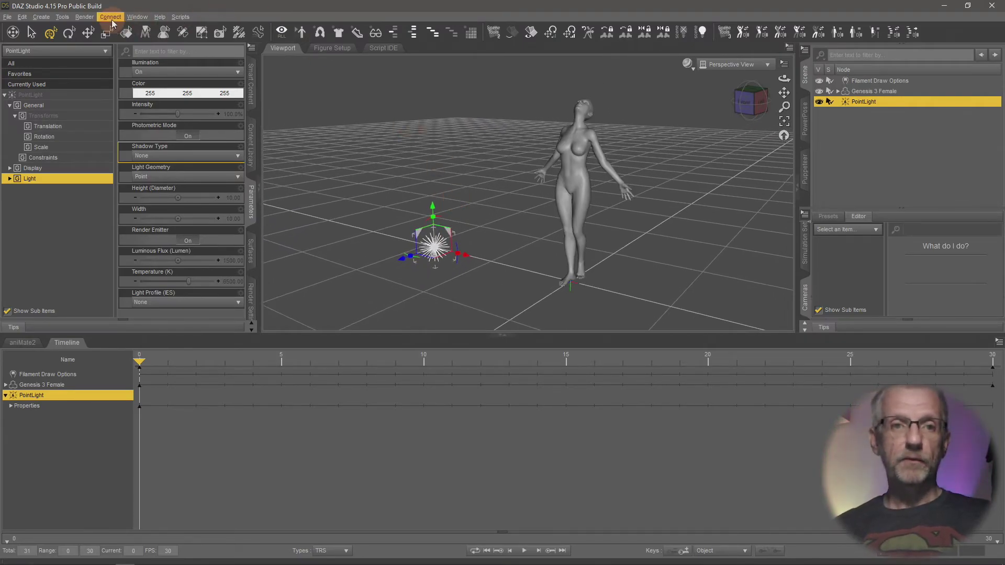
Create a Camera with default settings and switch the viewport to look through it.
left_click(42, 18)
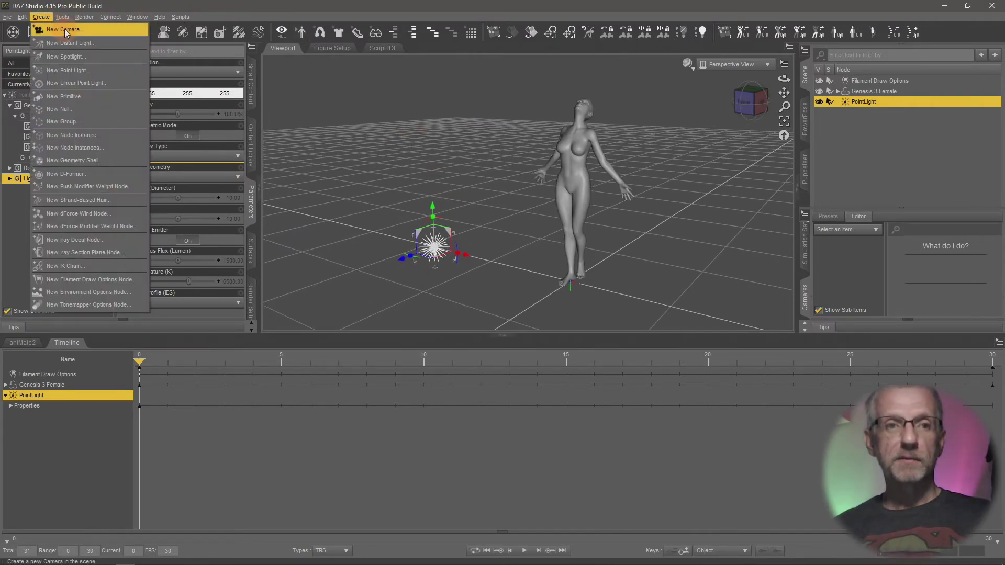
left_click(64, 29)
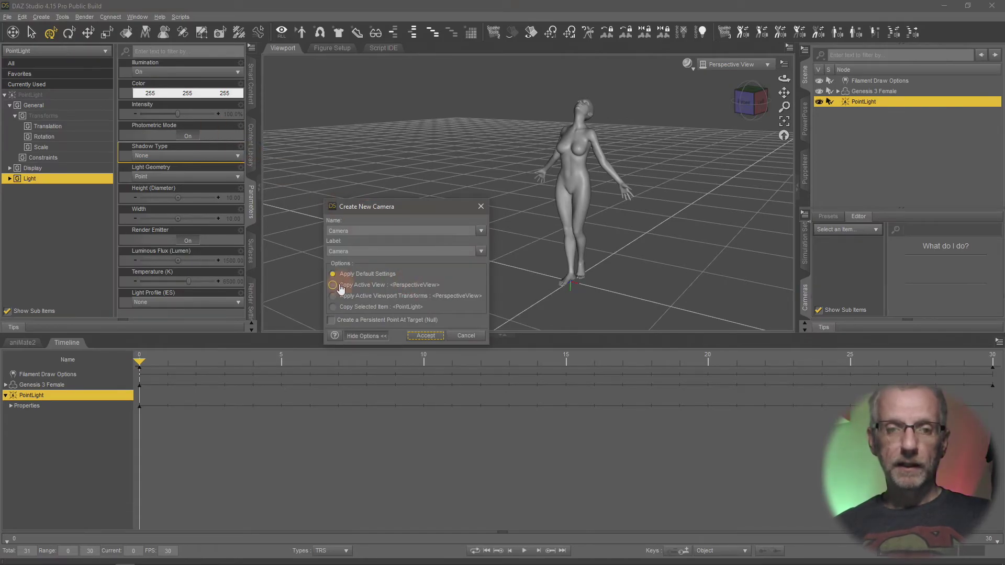
left_click(424, 336)
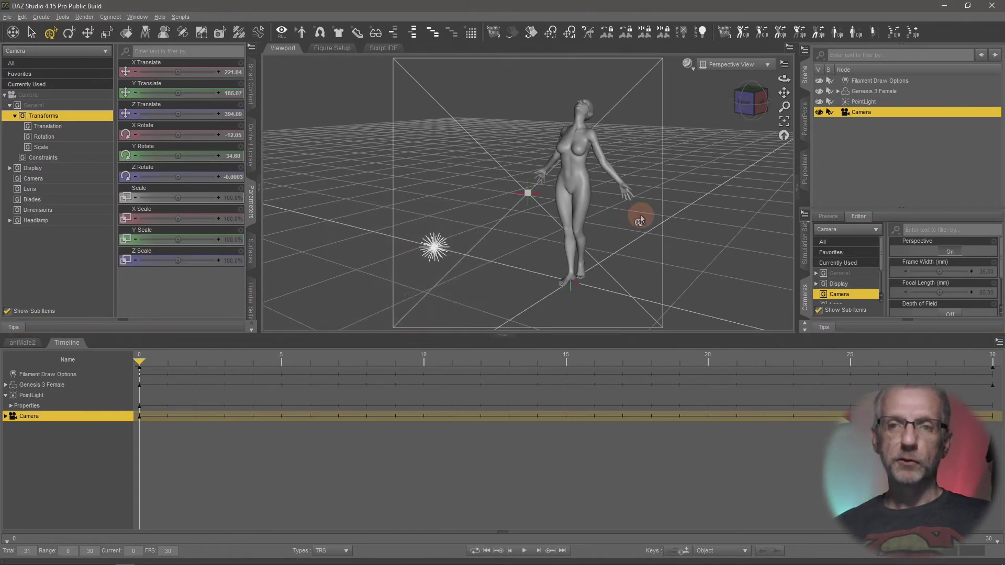
left_click(762, 65)
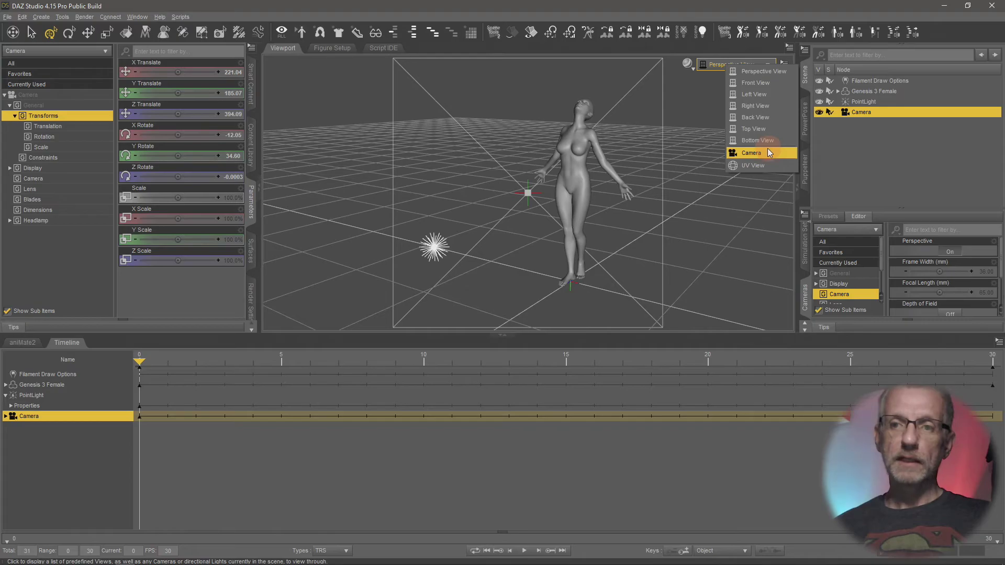
left_click(757, 152)
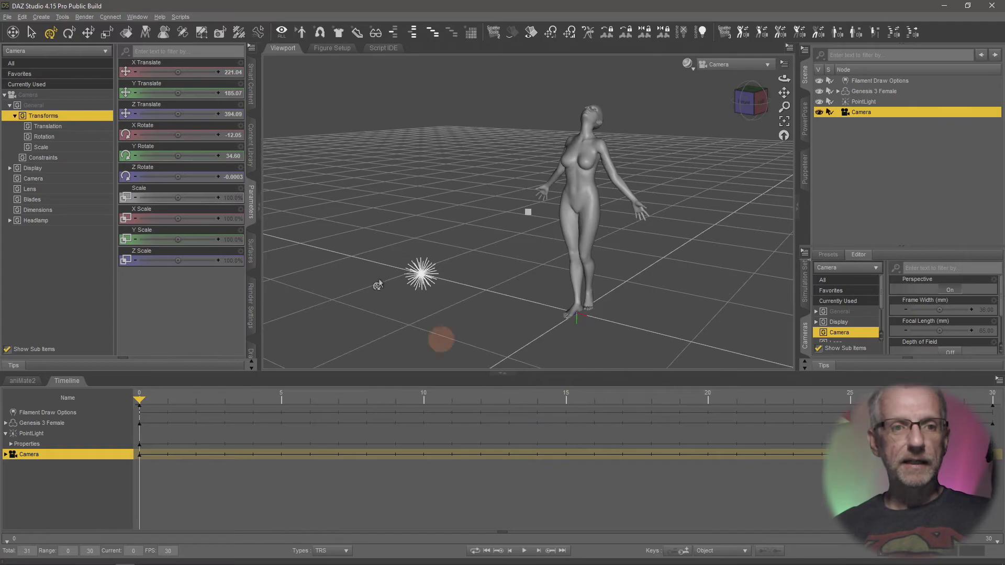
Key the camera's Focal Length at 120 mm on frame 10, then scrub the Timeline to preview the zoom.
left_click(62, 183)
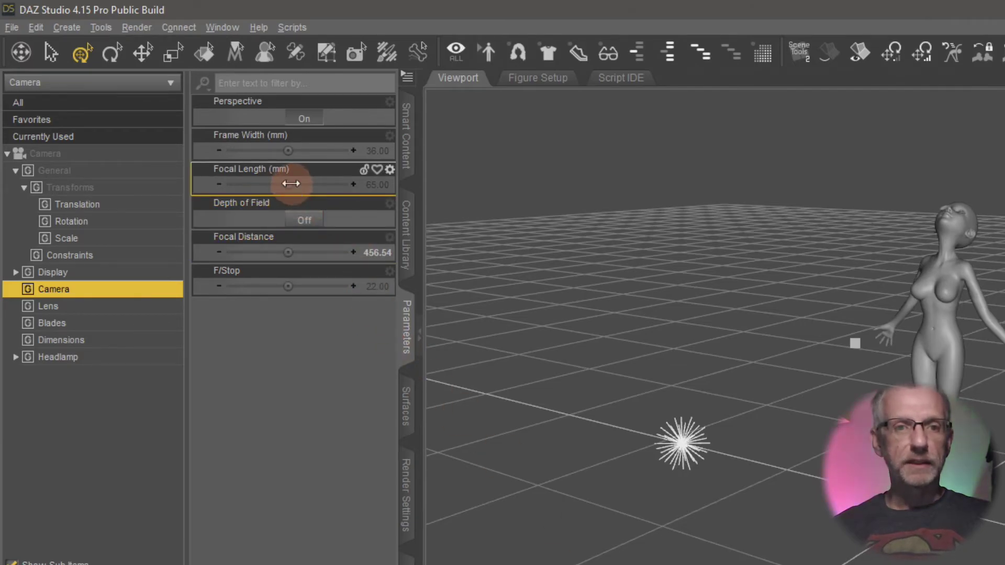
left_click_drag(291, 183, 312, 184)
left_click(381, 185)
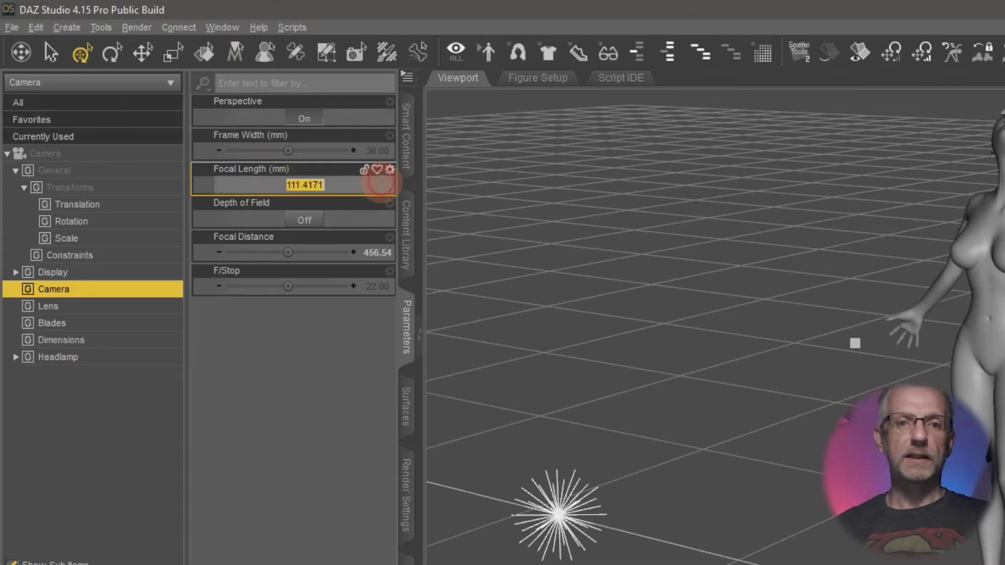
type("120")
key("Return")
left_click(636, 449)
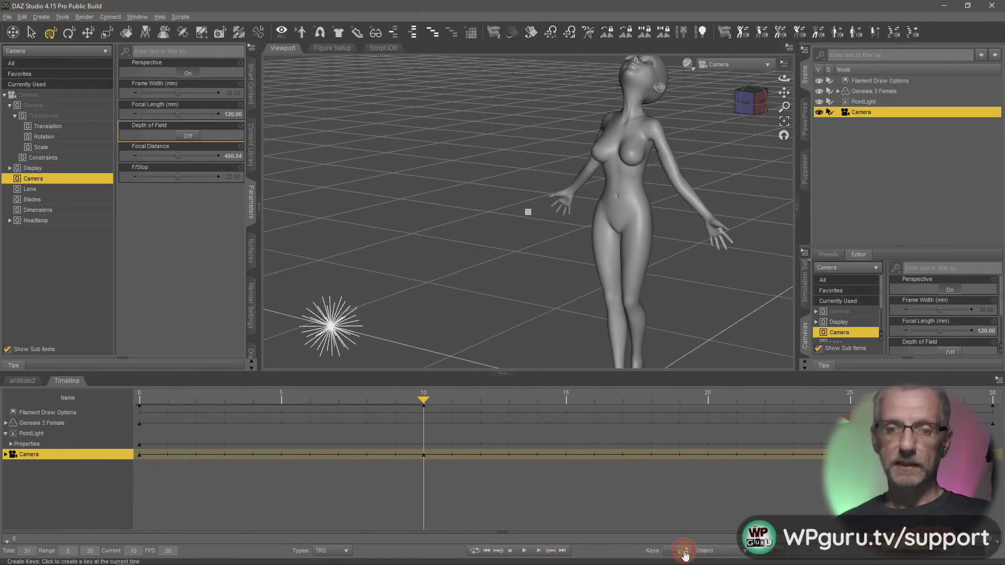
left_click_drag(419, 402, 117, 411)
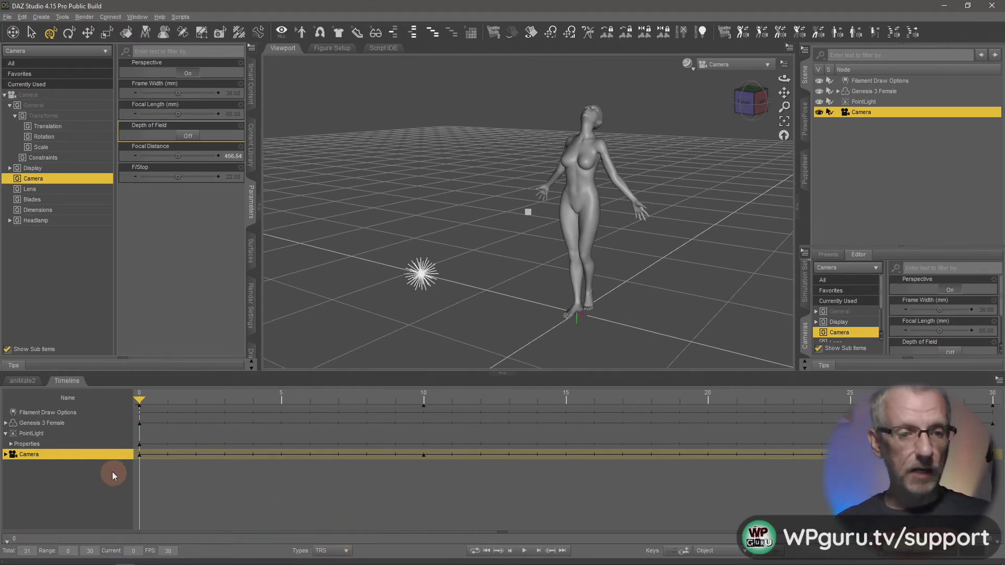
Expand the Camera's property tracks in the Timeline and enable the Other key type.
left_click(6, 455)
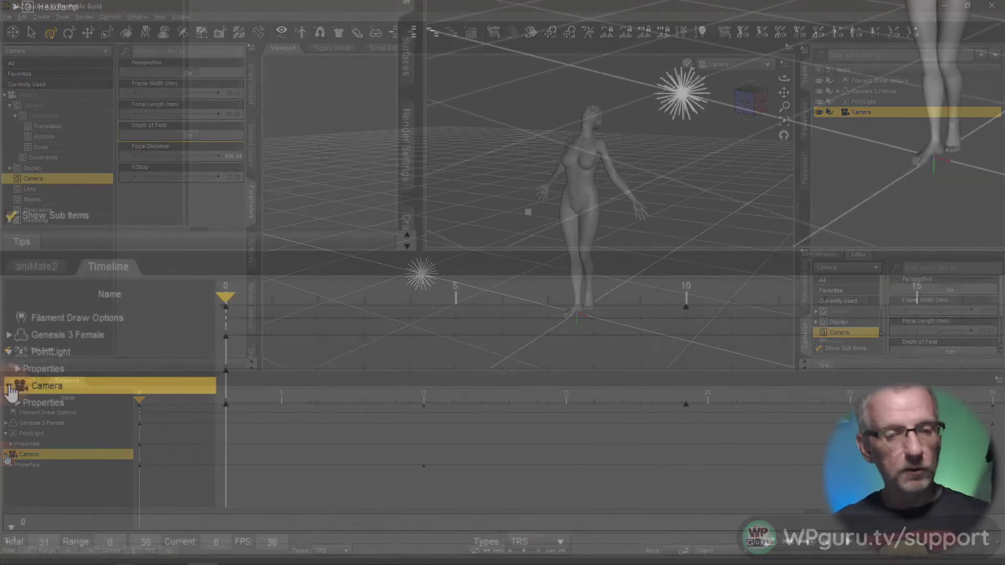
left_click(18, 403)
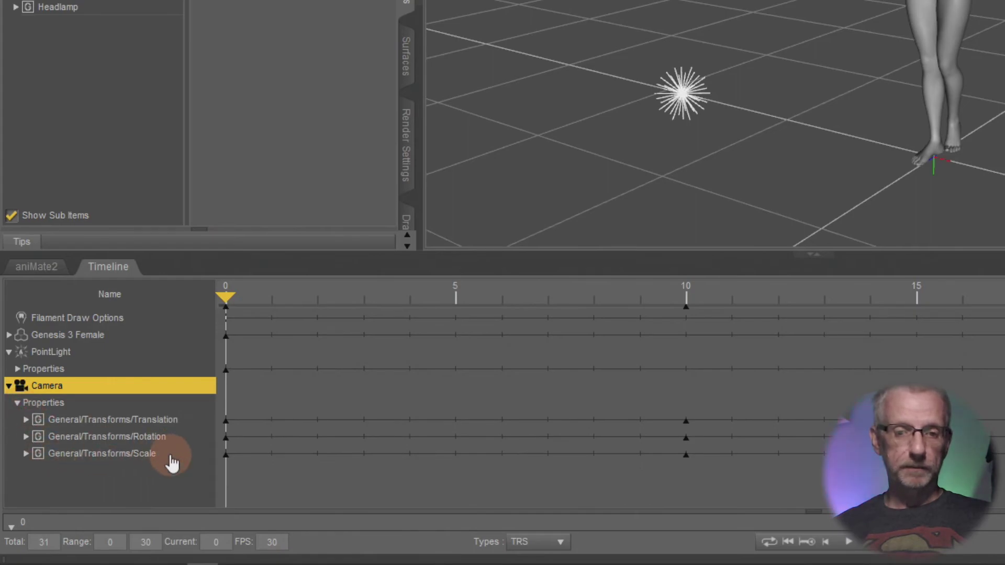
left_click(559, 544)
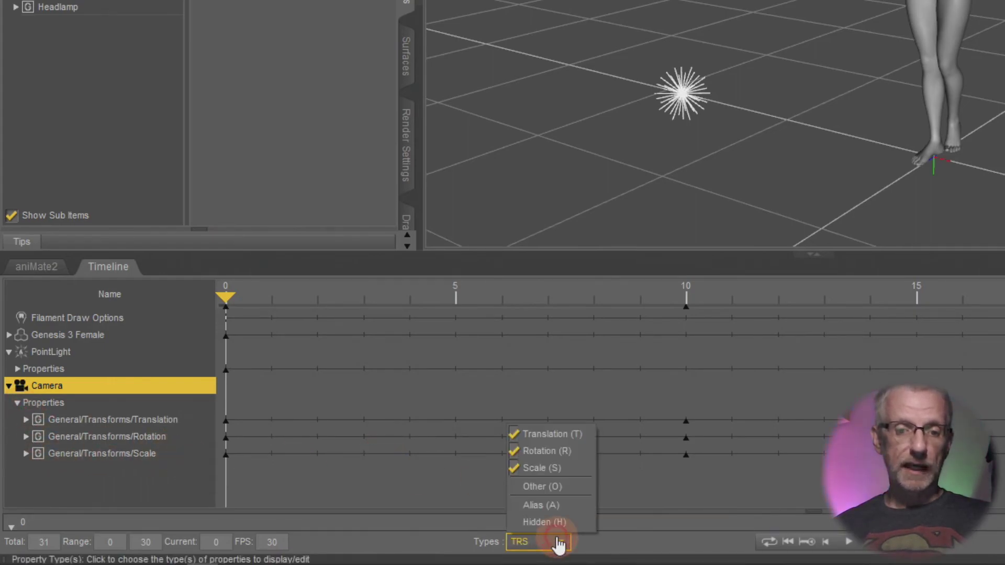
left_click(555, 488)
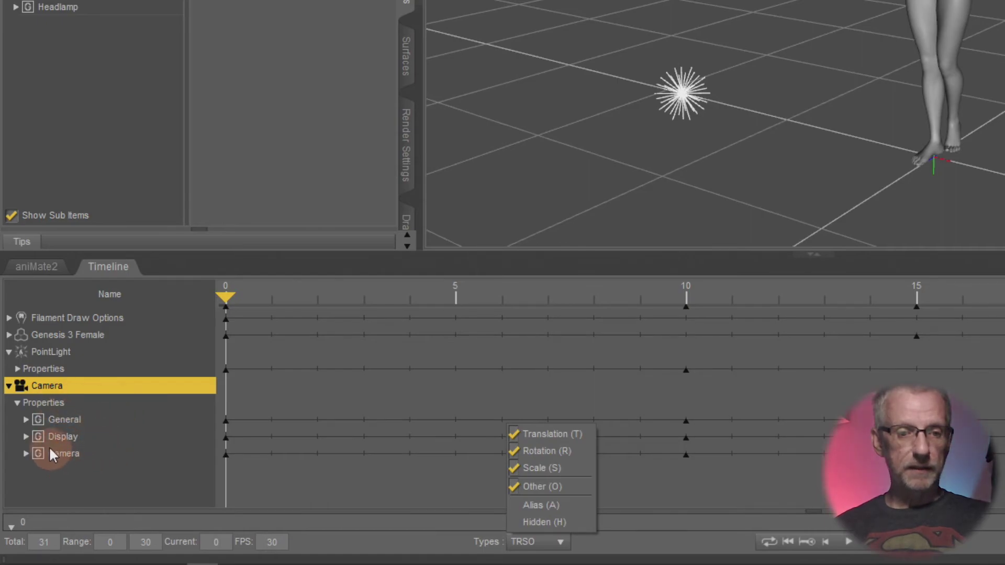
Select the Camera's Focal Length (mm) track and its keyframe at frame 10.
left_click(25, 453)
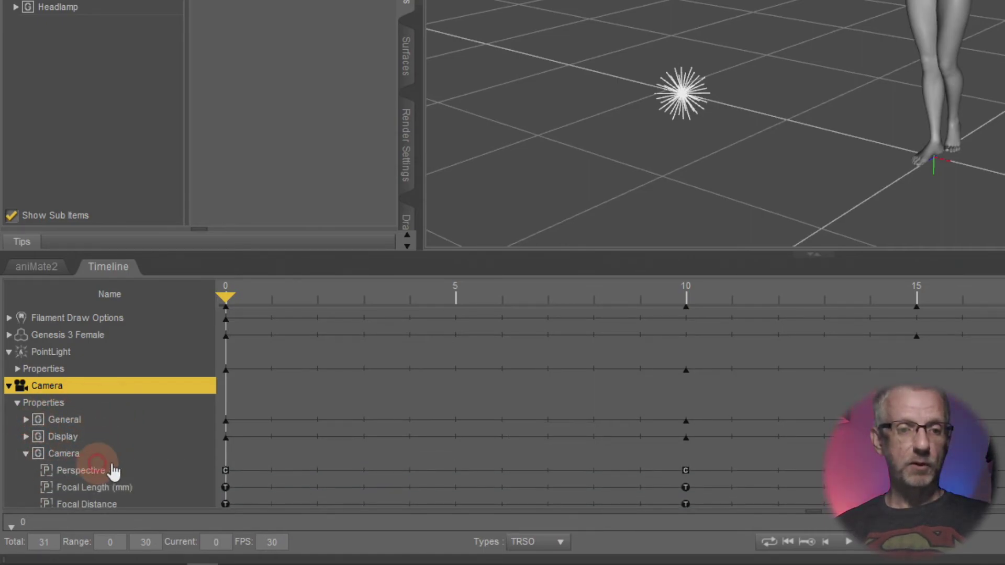
scroll(139, 463, "down", 1)
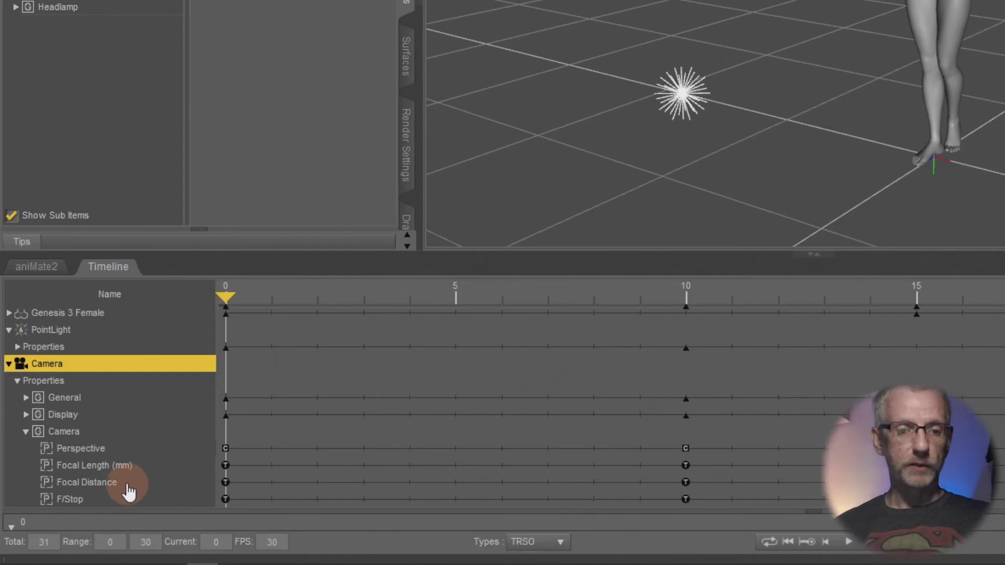
left_click(127, 468)
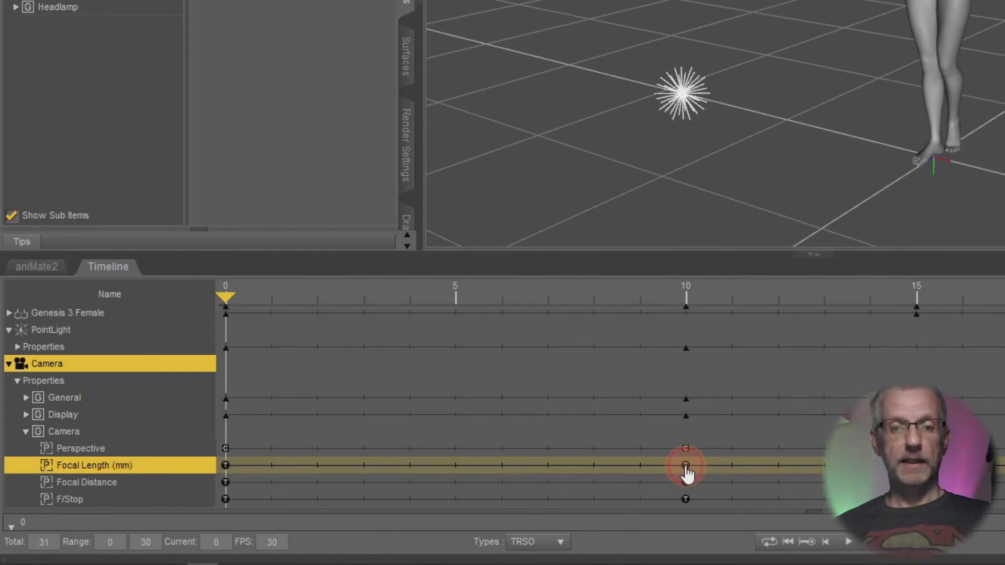
mouse_move(685, 465)
left_mouse_down()
mouse_move(640, 465)
mouse_move(685, 468)
left_mouse_up()
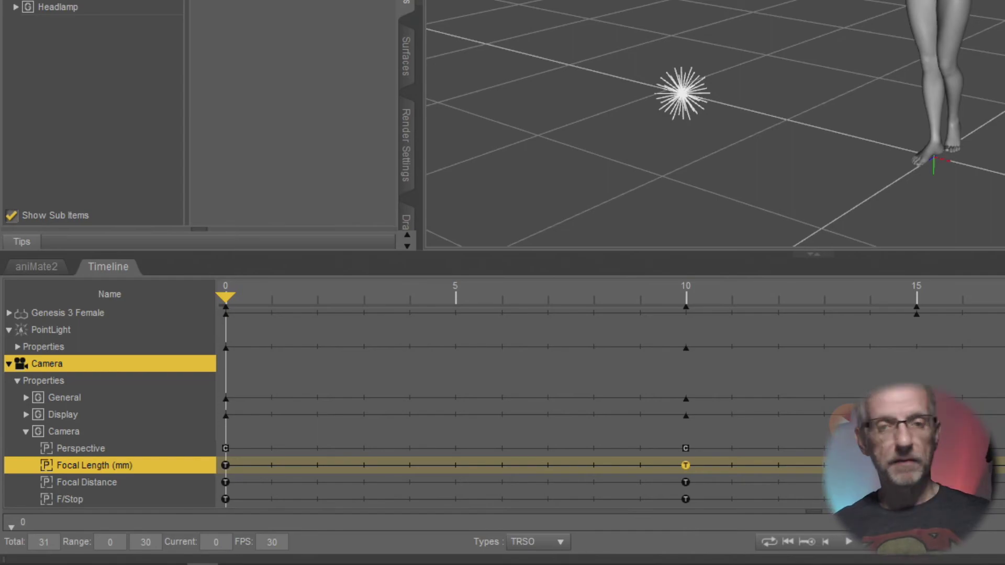
left_click(849, 425)
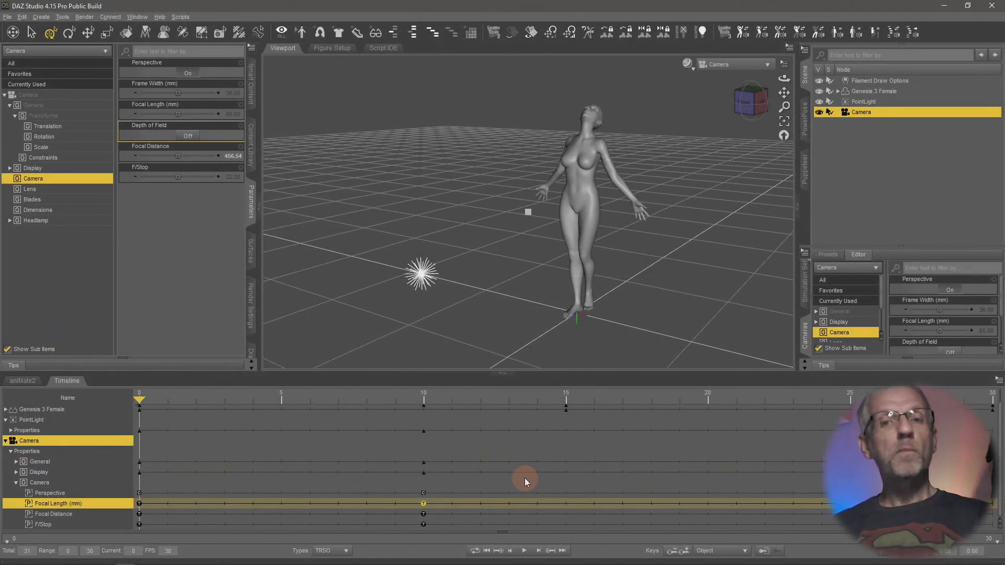